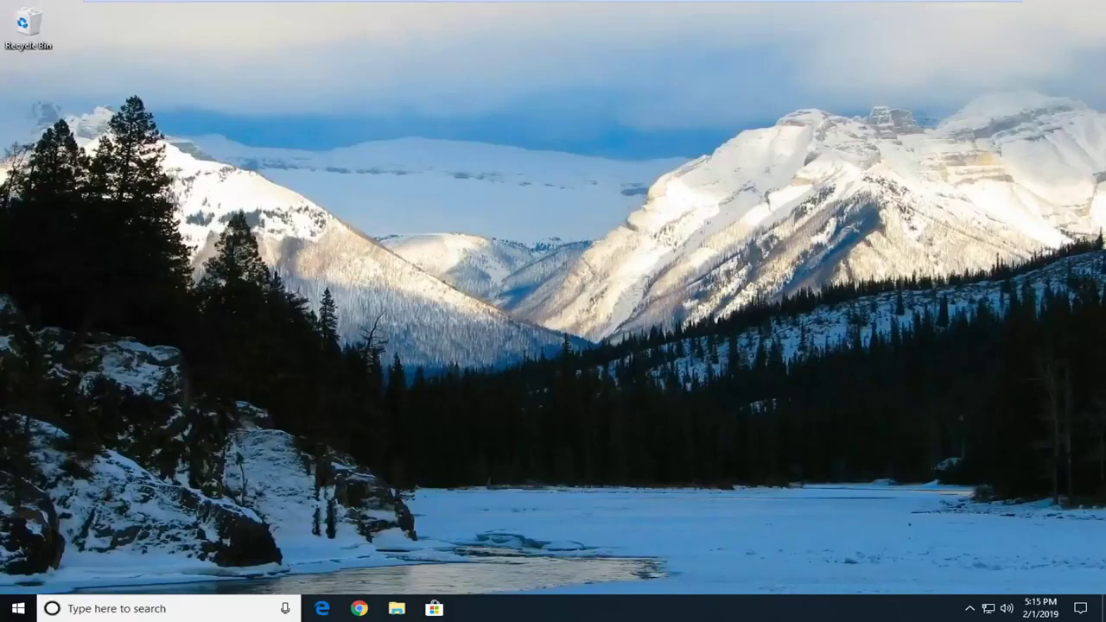
Launch Remote Desktop Connection from a Start menu search.
{"action": "left_click", "coordinate": [16, 610]}
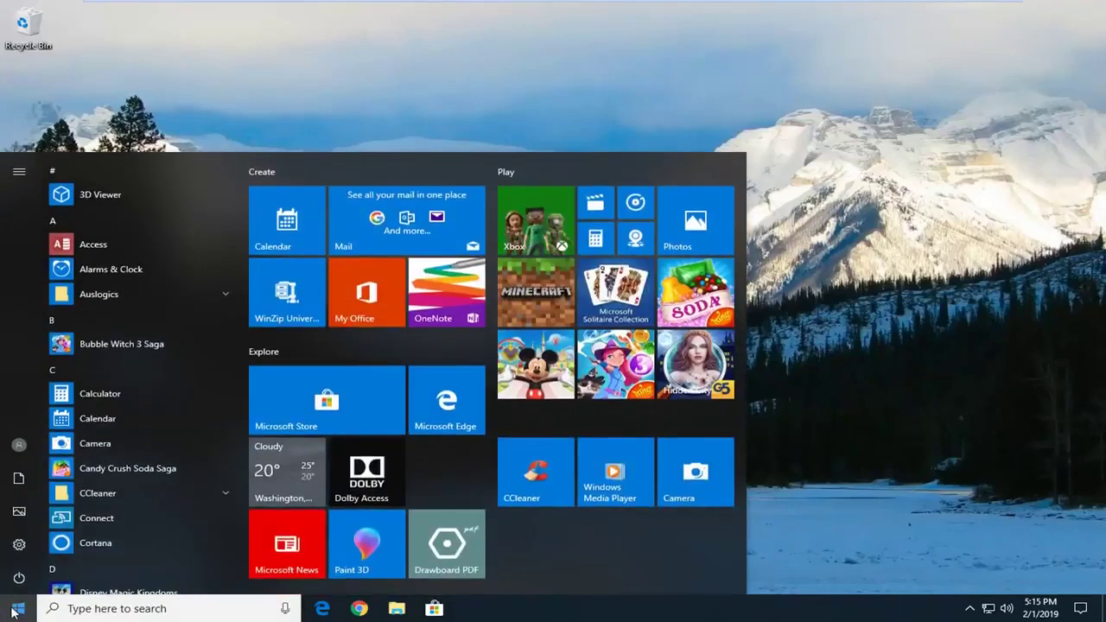
{"action": "type", "text": "remot"}
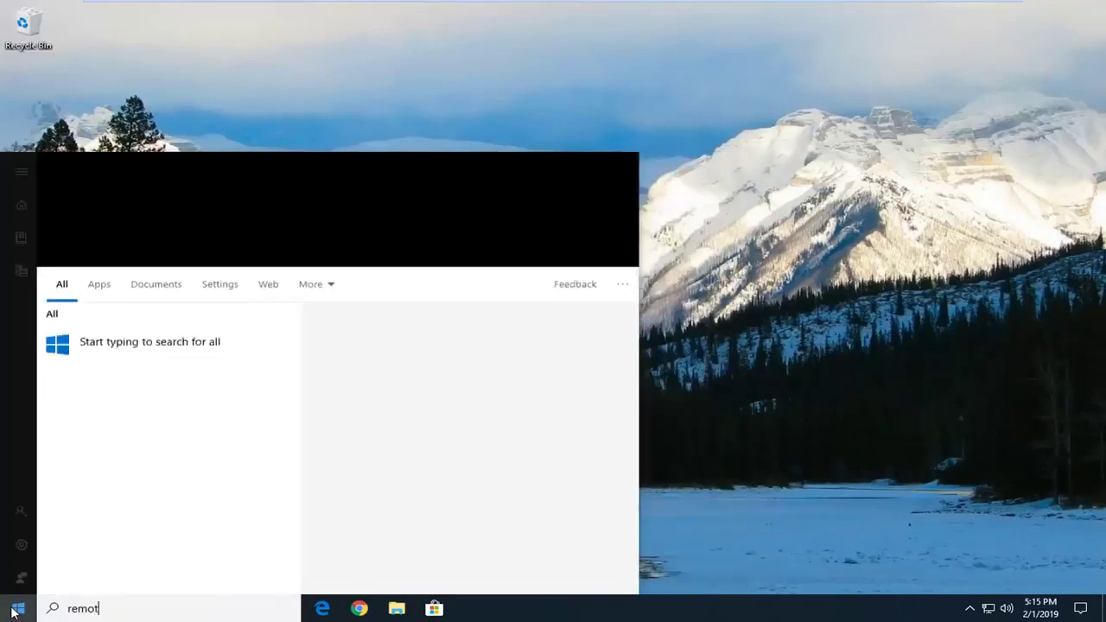
{"action": "type", "text": "e desktop c"}
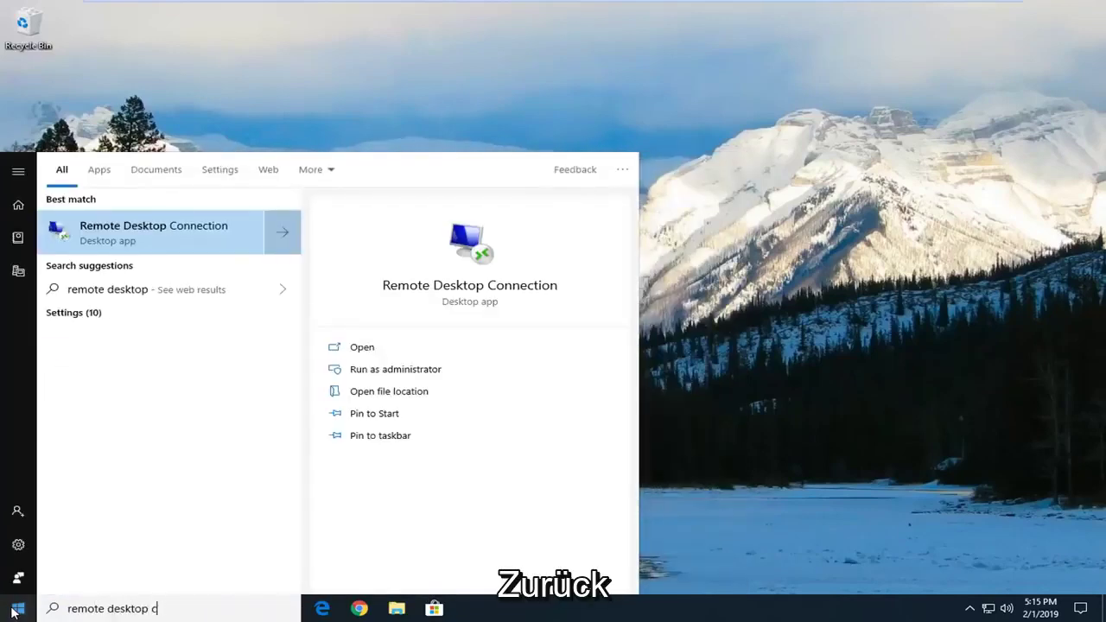
{"action": "type", "text": "onnection"}
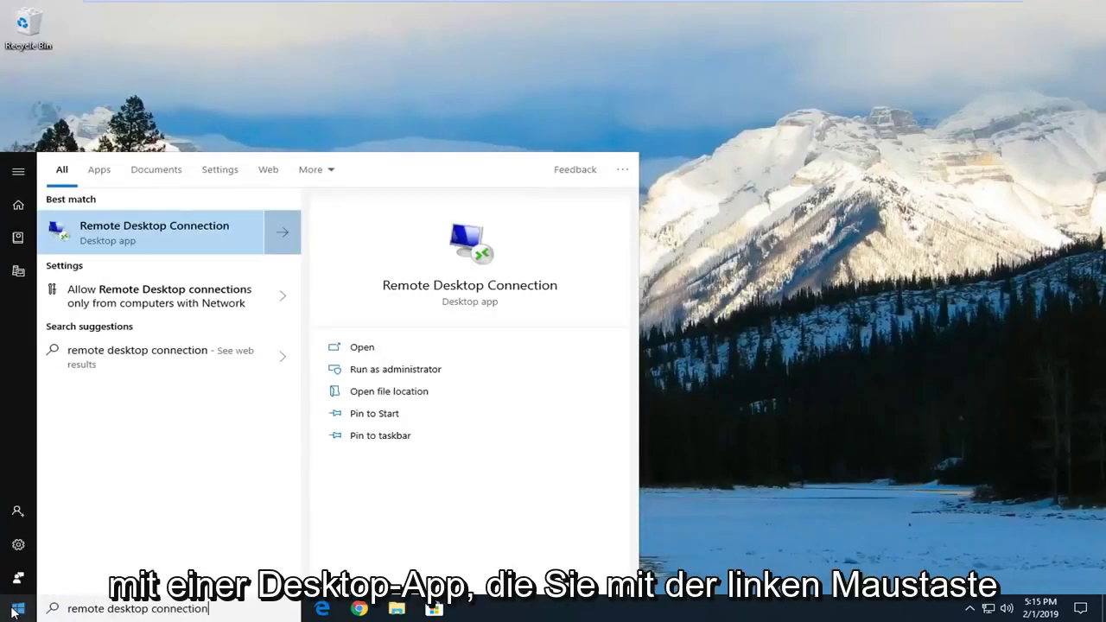
{"action": "left_click", "coordinate": [97, 234]}
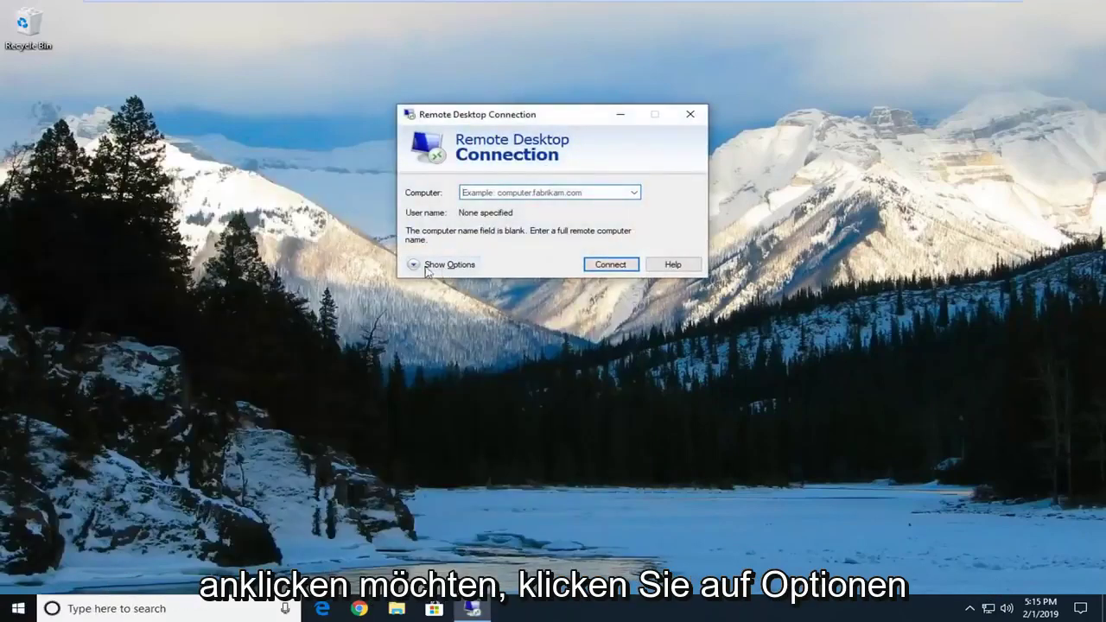
Show all options and keep 'Reconnect if the connection is dropped' checked on the Experience tab.
{"action": "left_click", "coordinate": [447, 267]}
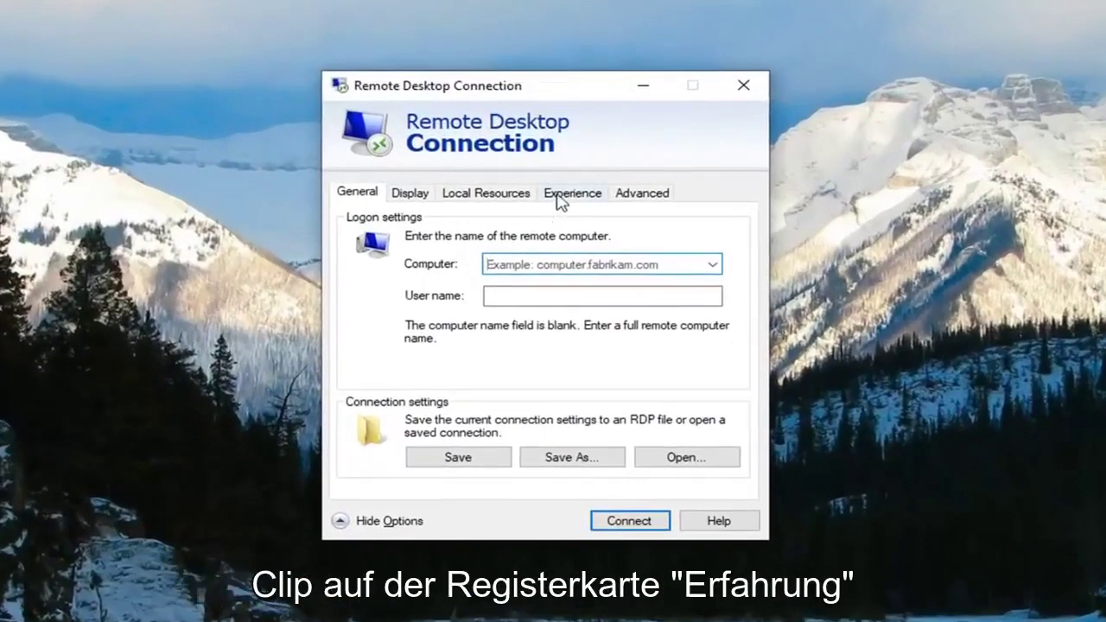
{"action": "left_click", "coordinate": [563, 192]}
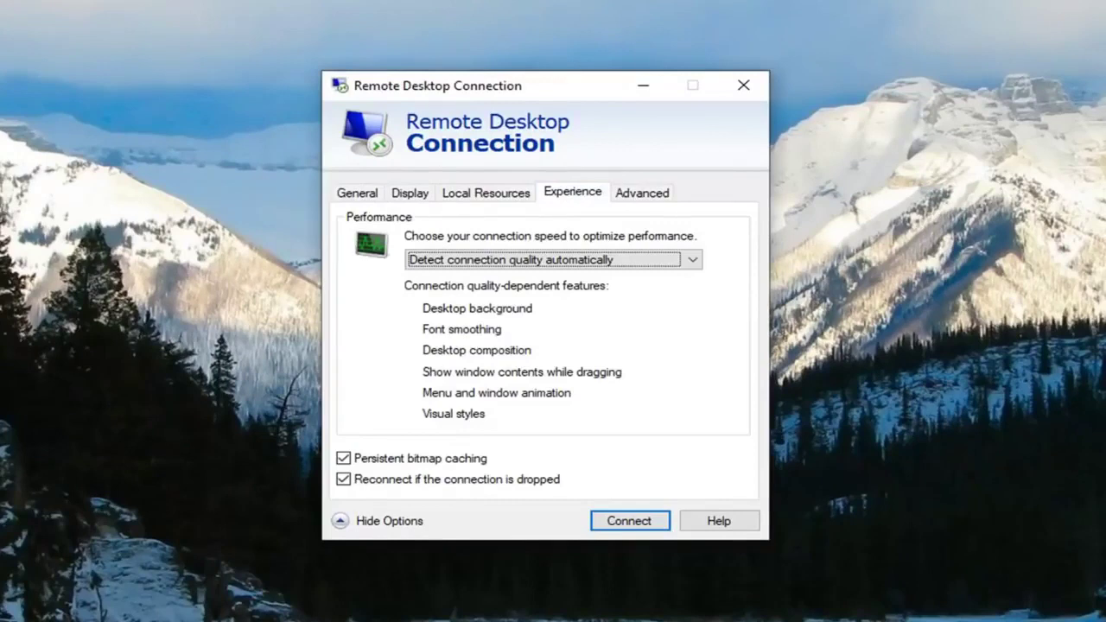
{"action": "left_click", "coordinate": [395, 483]}
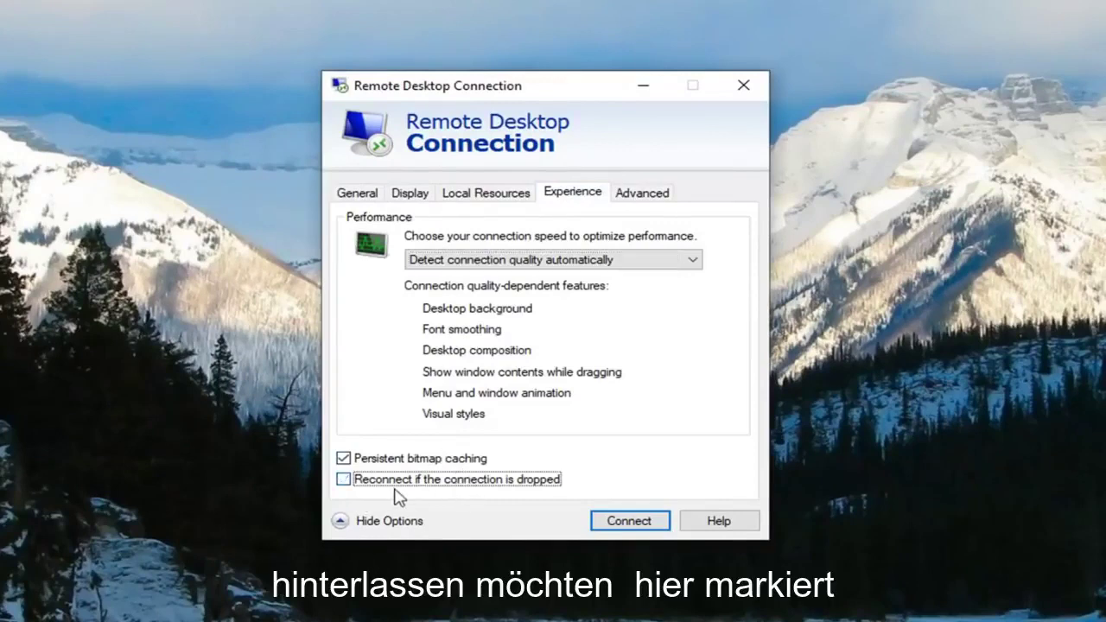
{"action": "left_click", "coordinate": [392, 485]}
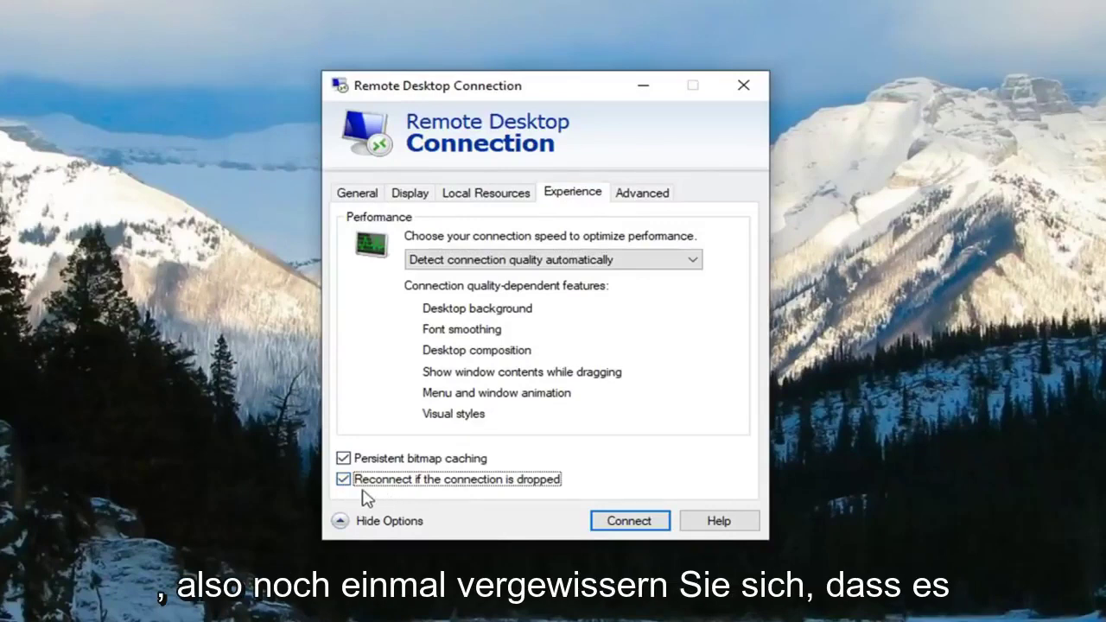
Attempt a connection with no computer name, dismiss the error, and return to the Experience tab.
{"action": "left_click", "coordinate": [603, 525]}
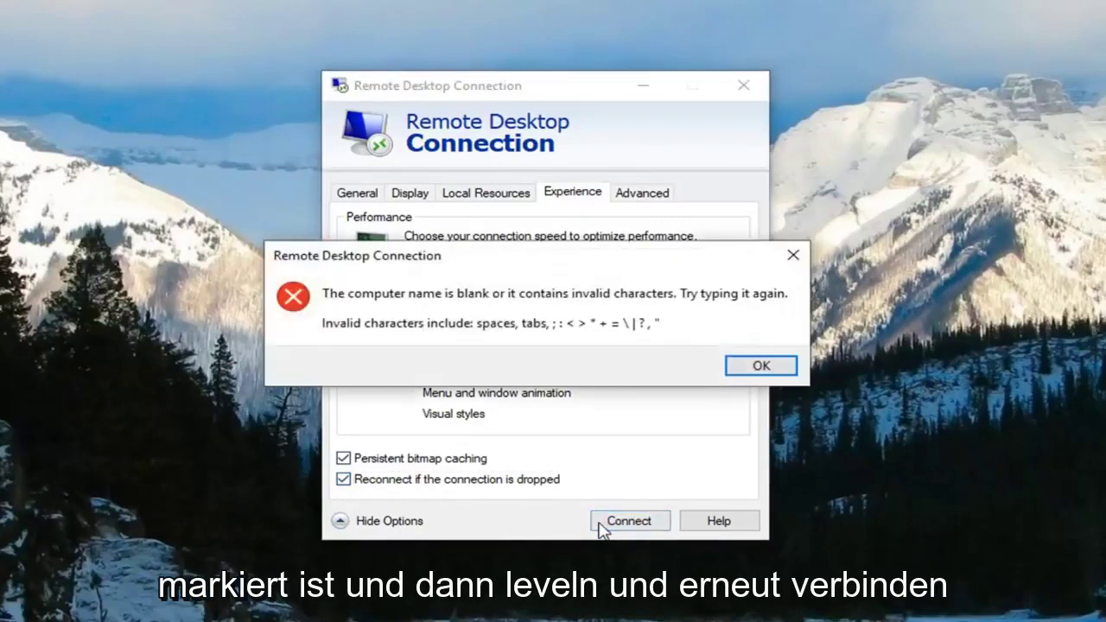
{"action": "left_click", "coordinate": [750, 370]}
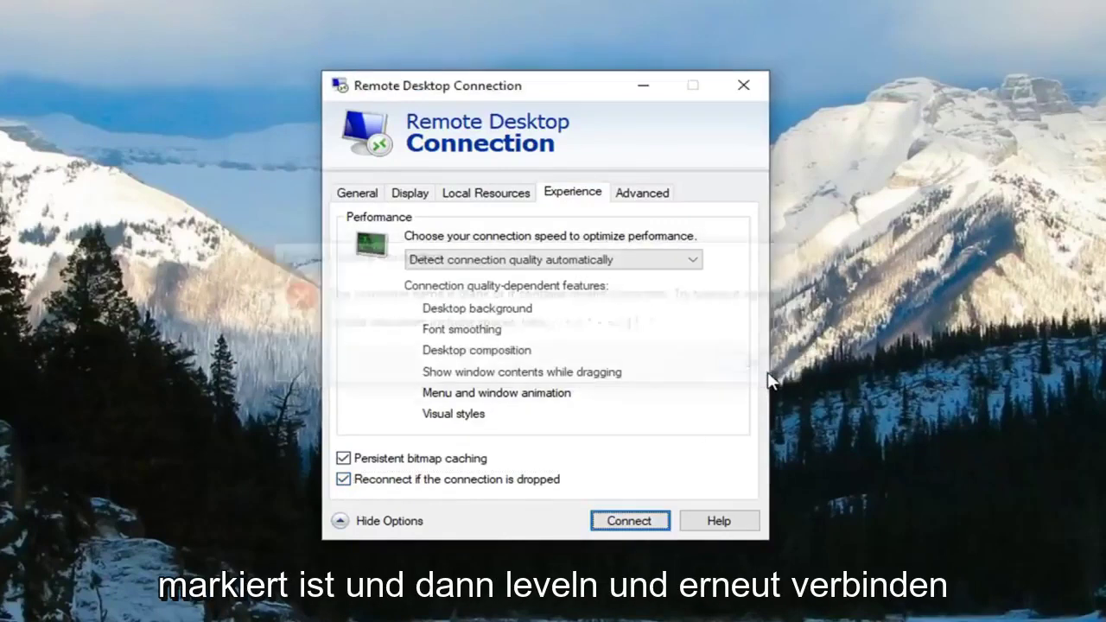
{"action": "left_click", "coordinate": [378, 188]}
{"action": "left_click", "coordinate": [572, 193]}
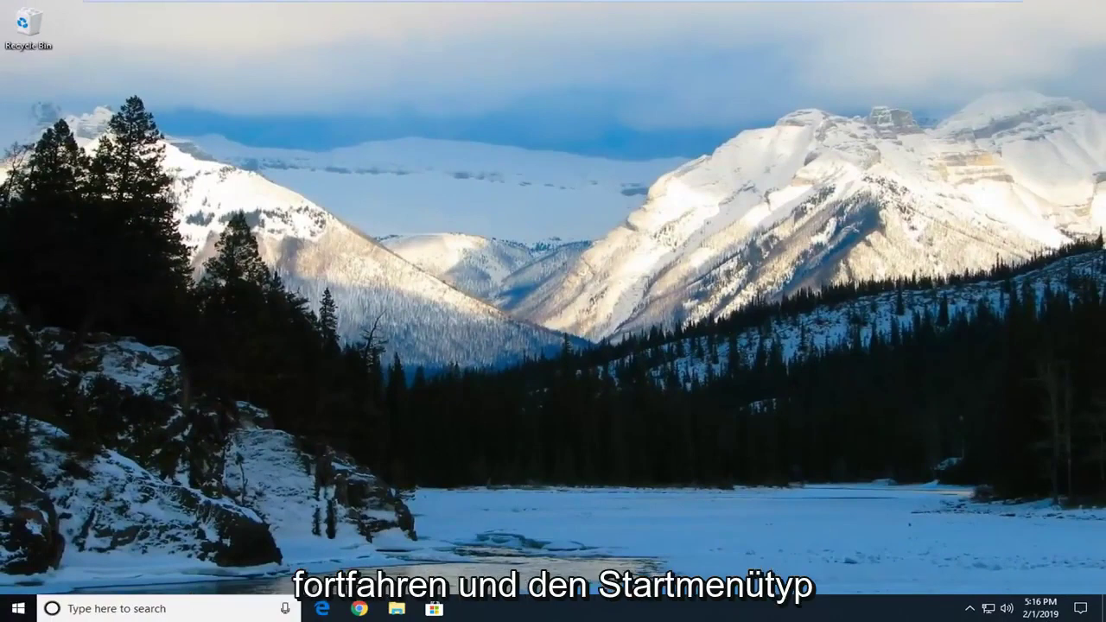
Launch Edit group policy from a Start menu search for 'group policy'.
{"action": "left_click", "coordinate": [7, 610]}
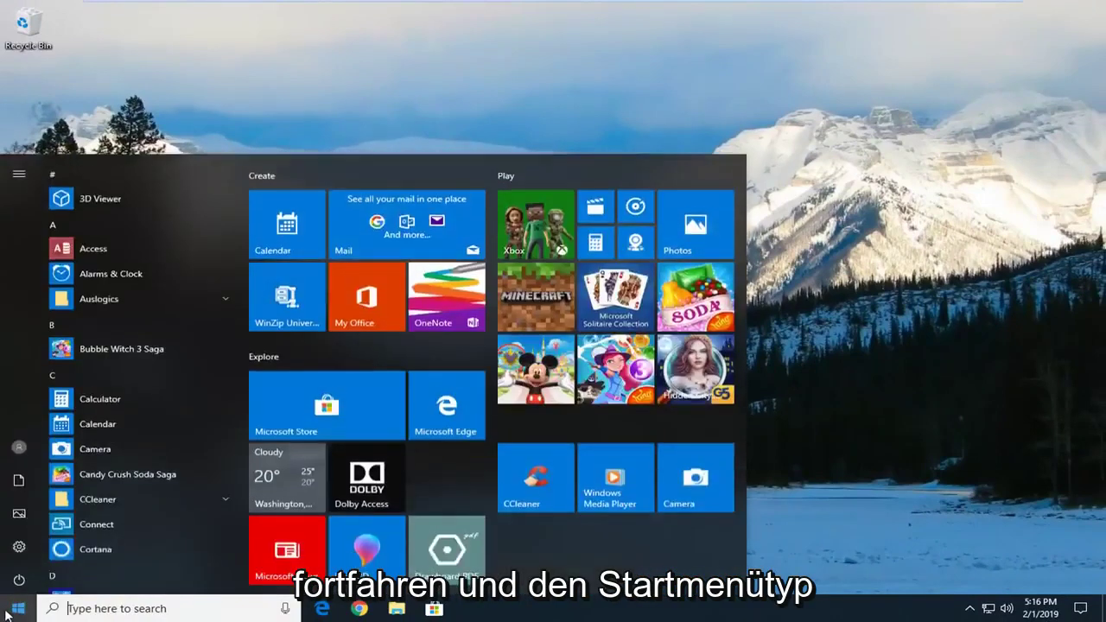
{"action": "type", "text": "group policy"}
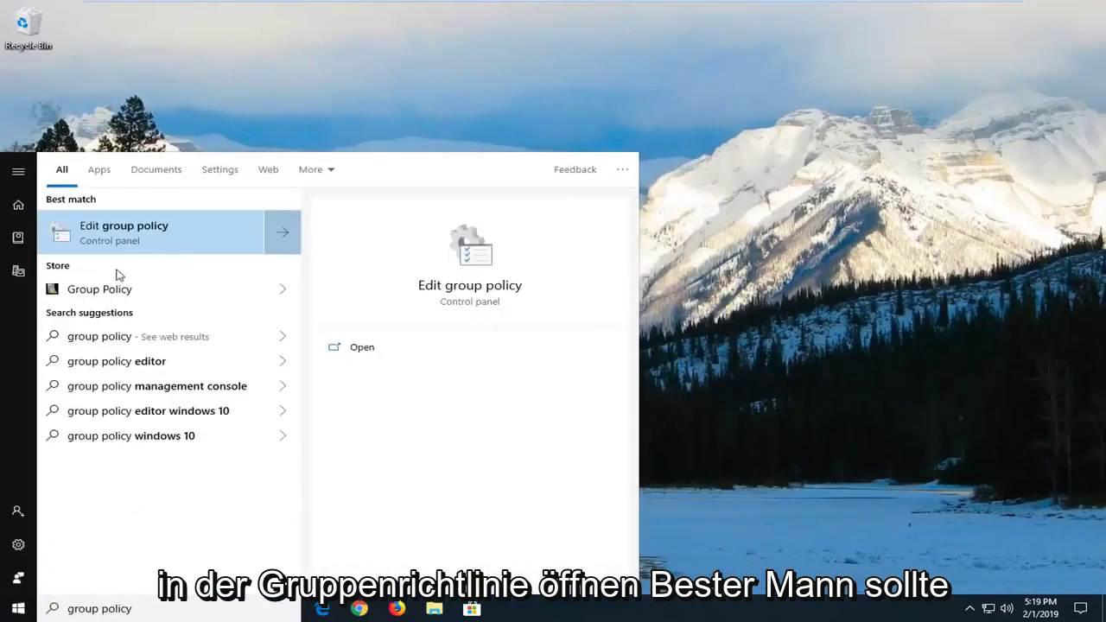
{"action": "left_click", "coordinate": [111, 233]}
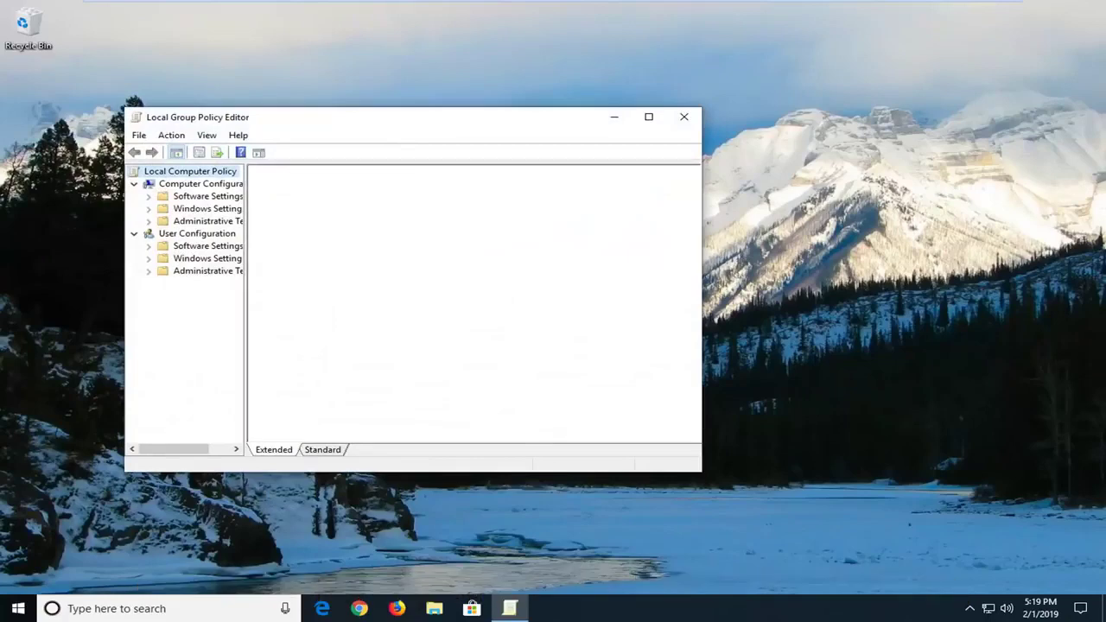
Move and enlarge the policy editor window and widen the policy tree pane.
{"action": "left_click_drag", "start_coordinate": [374, 131], "coordinate": [472, 80]}
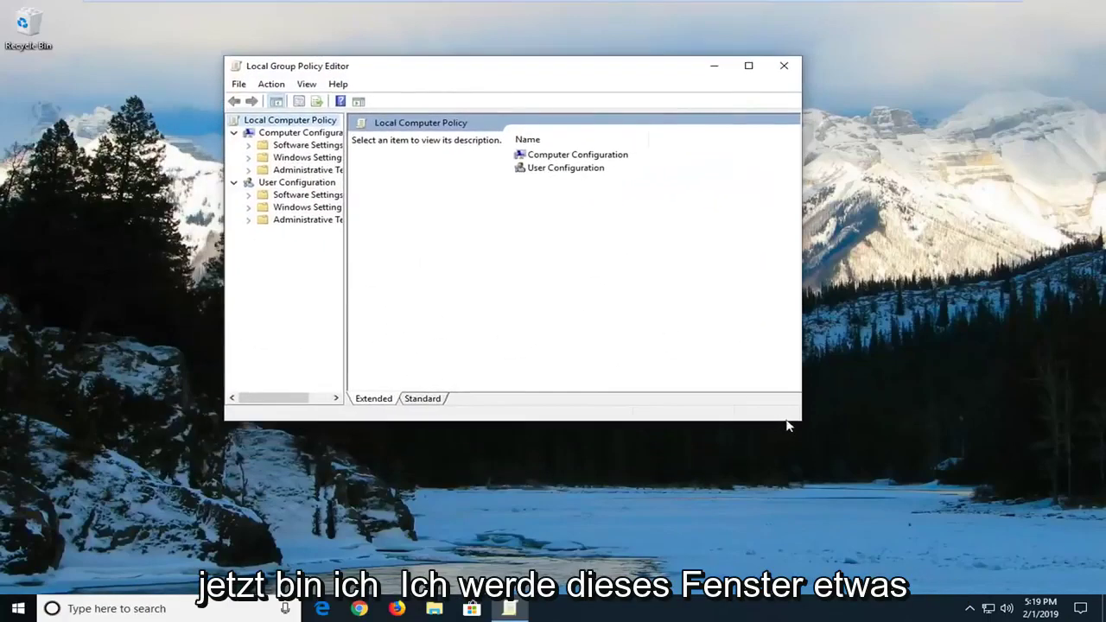
{"action": "left_click_drag", "start_coordinate": [797, 421], "coordinate": [956, 489]}
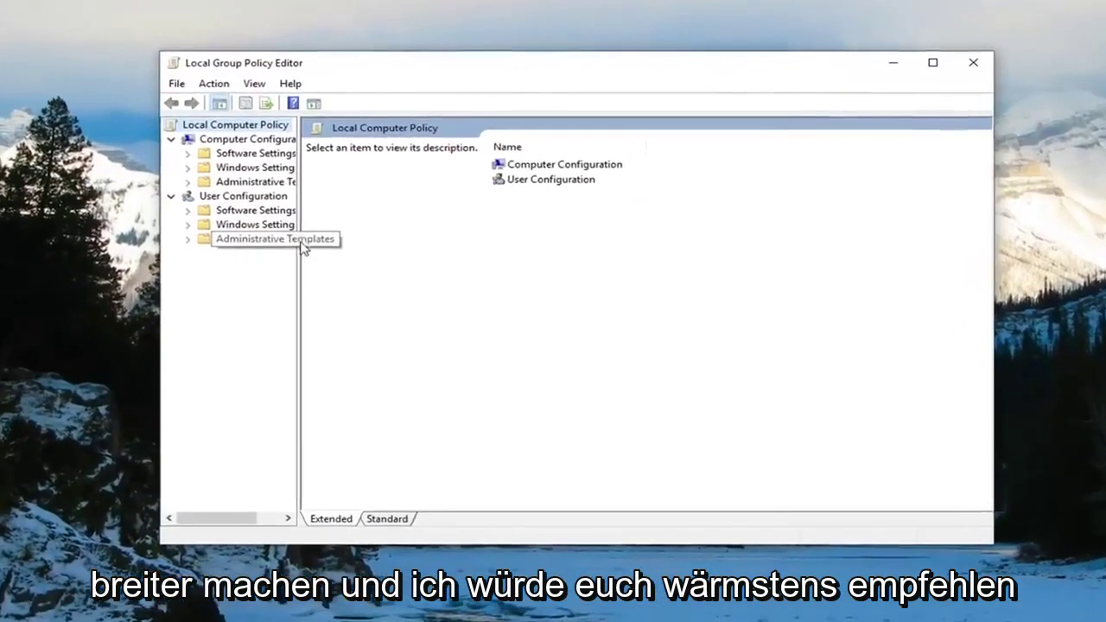
{"action": "left_click_drag", "start_coordinate": [286, 259], "coordinate": [449, 268]}
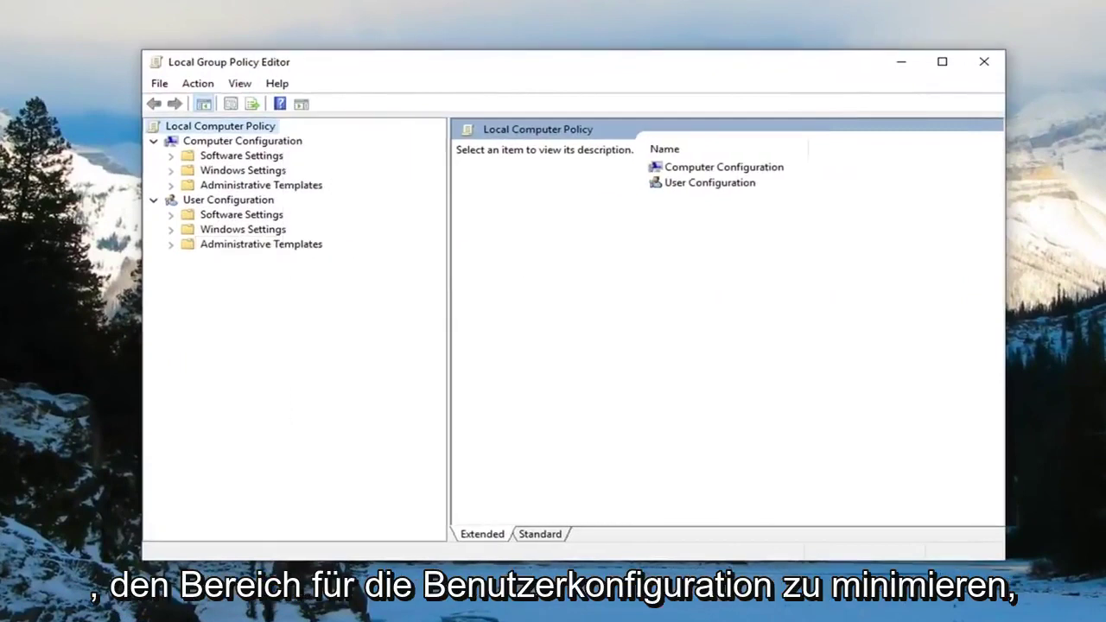
Expand and collapse the User Configuration branch, leaving it collapsed.
{"action": "left_click", "coordinate": [212, 199]}
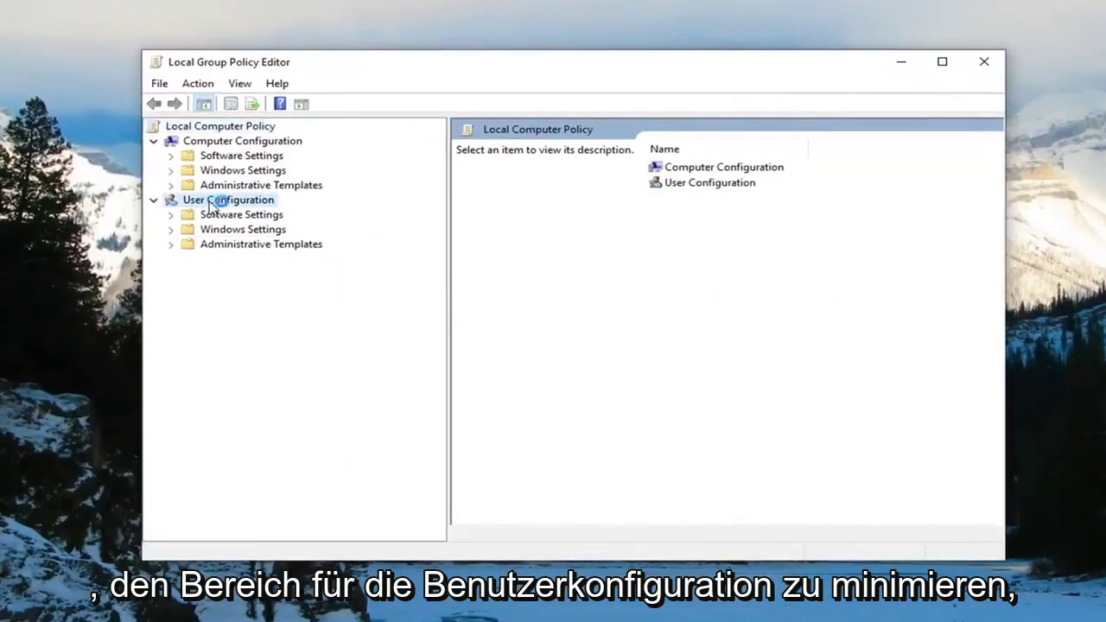
{"action": "left_click", "coordinate": [153, 199]}
{"action": "left_click", "coordinate": [155, 201]}
{"action": "left_click", "coordinate": [153, 200]}
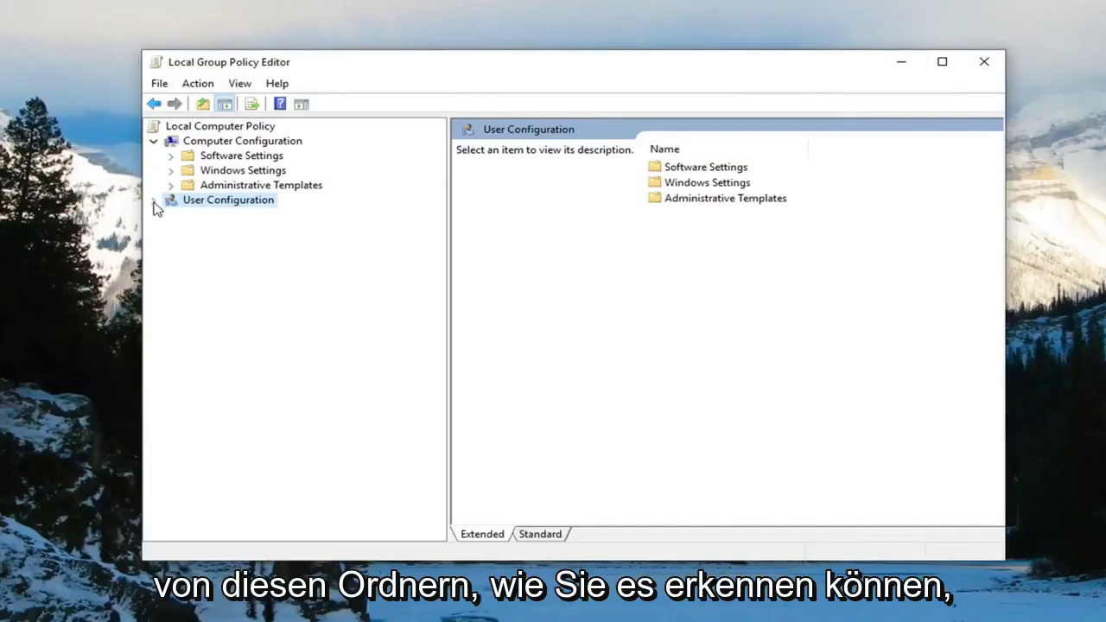
{"action": "left_click", "coordinate": [153, 201]}
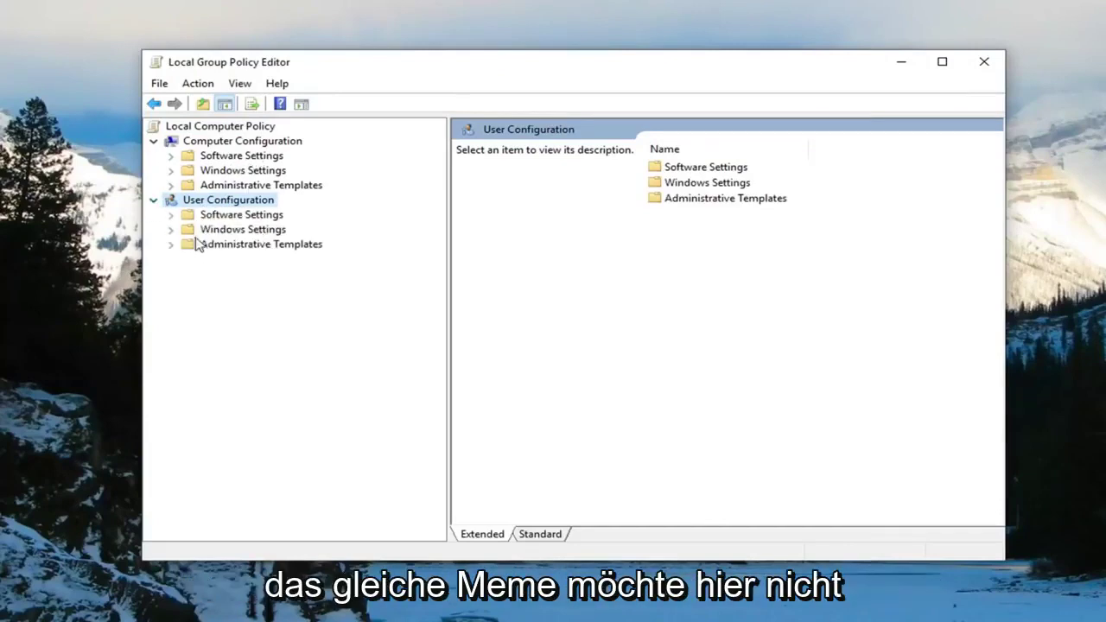
{"action": "left_click", "coordinate": [153, 201]}
Expand Computer Configuration > Administrative Templates > Windows Components > Remote Desktop Services > Session Host and select Security.
{"action": "left_click", "coordinate": [235, 142]}
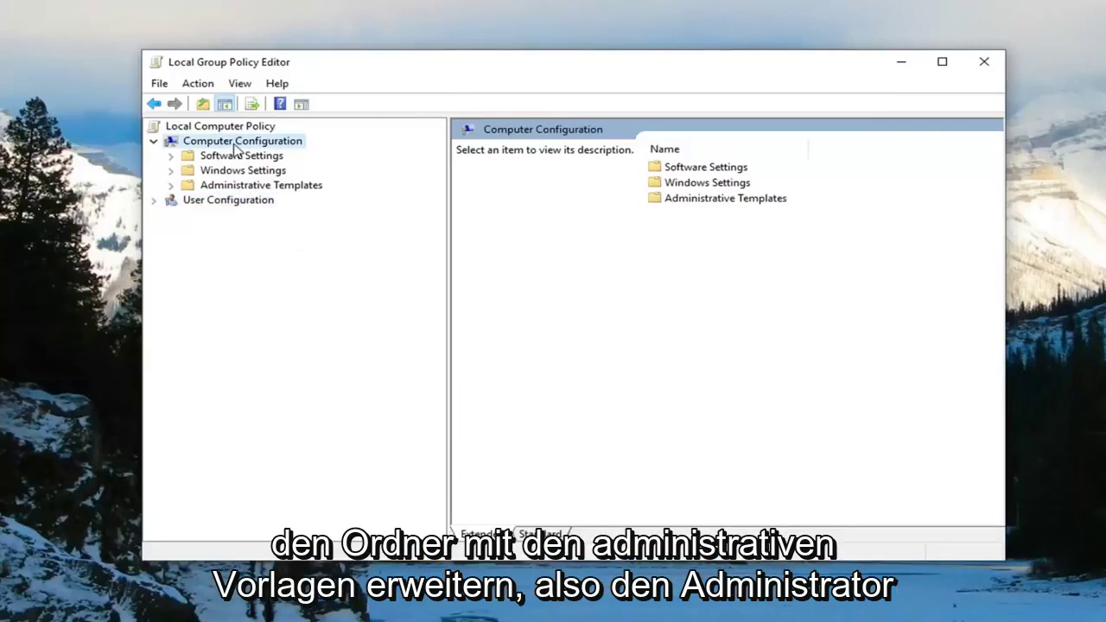
{"action": "double_click", "coordinate": [216, 184]}
{"action": "left_click", "coordinate": [171, 185]}
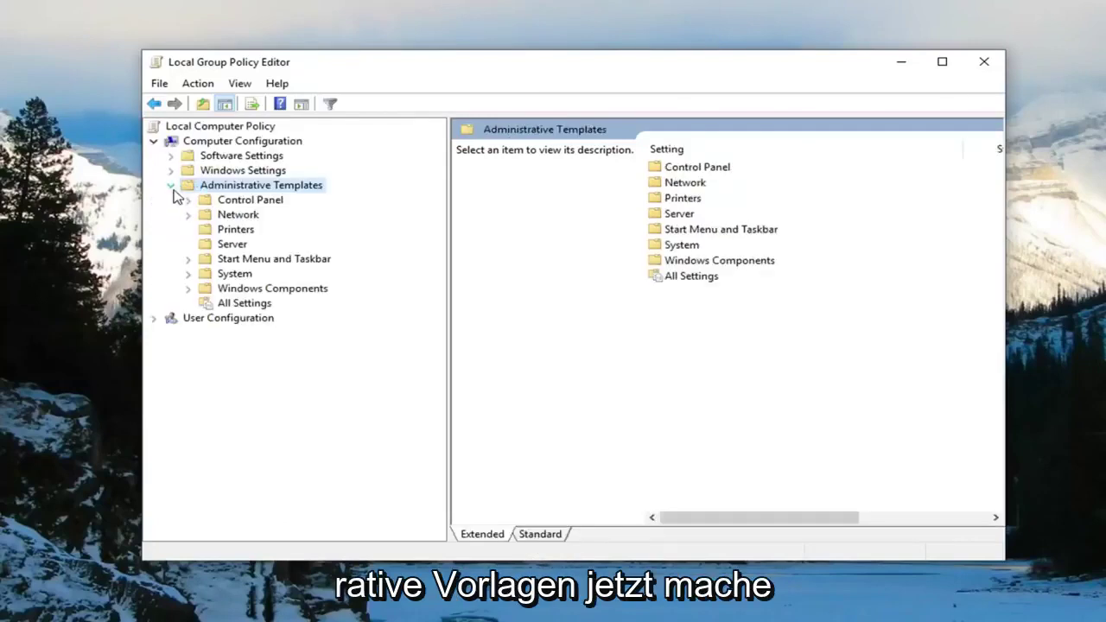
{"action": "left_click", "coordinate": [192, 290]}
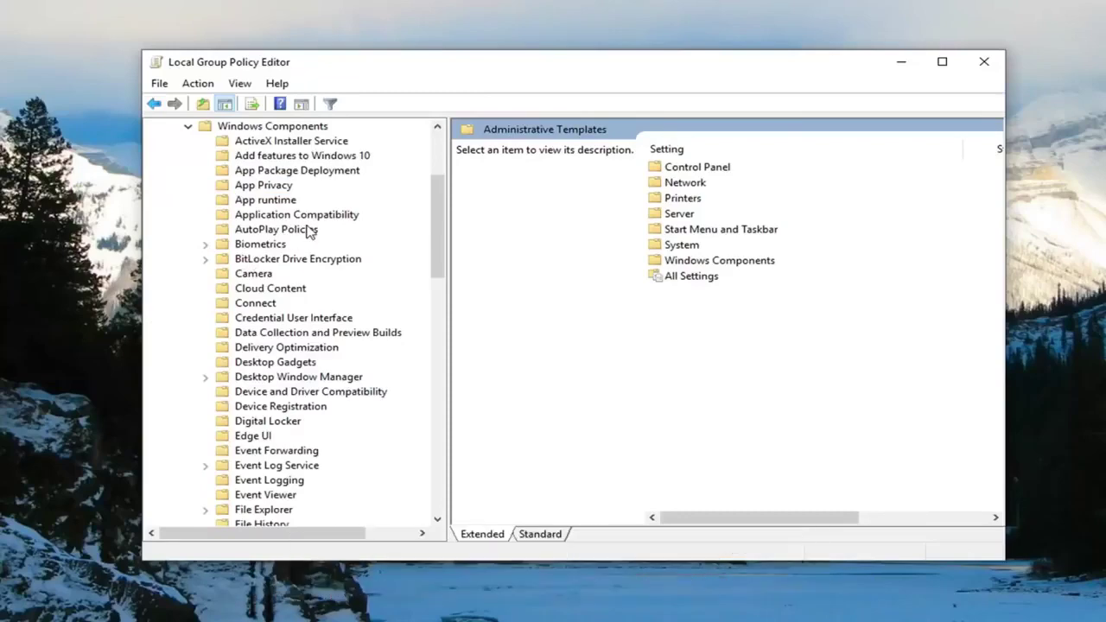
{"action": "scroll", "coordinate": [321, 341], "scroll_direction": "down", "scroll_amount": 12}
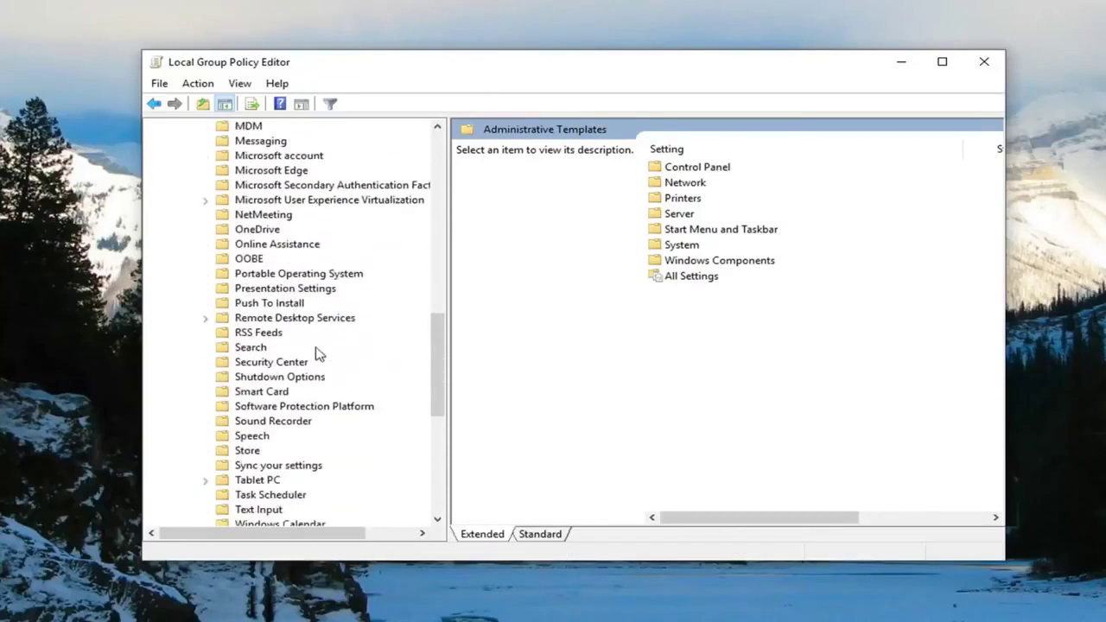
{"action": "left_click", "coordinate": [272, 319]}
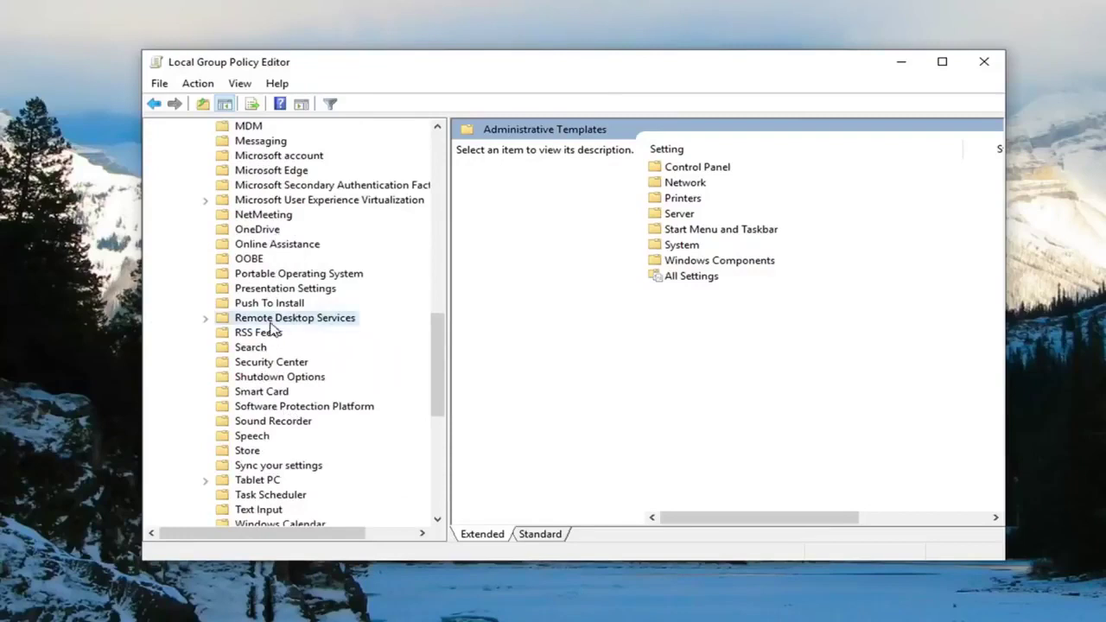
{"action": "left_click", "coordinate": [207, 319]}
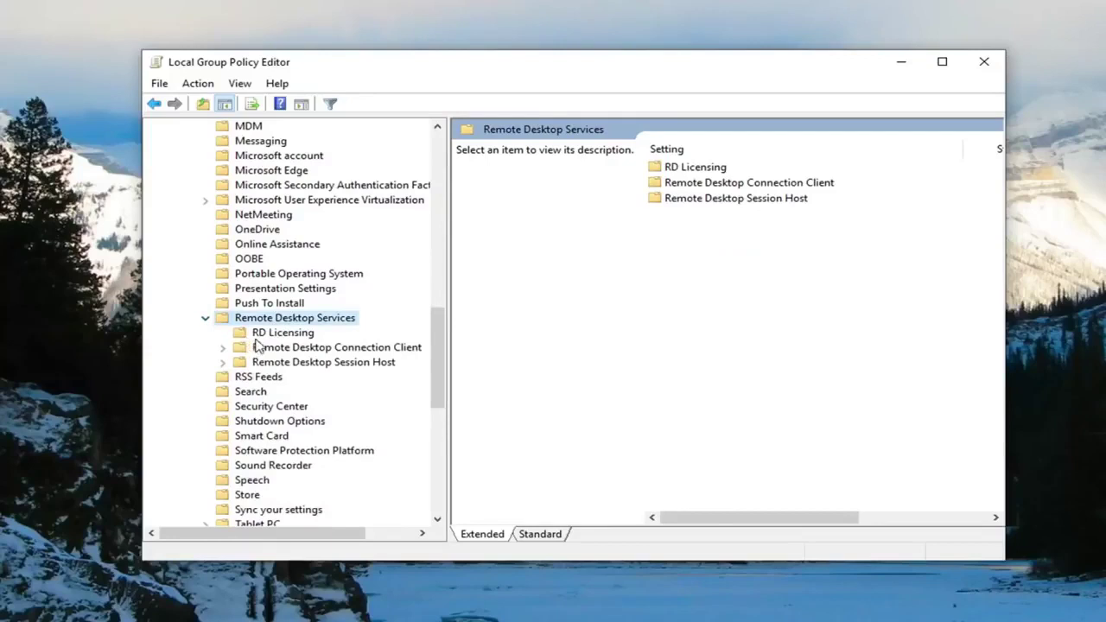
{"action": "left_click", "coordinate": [285, 363]}
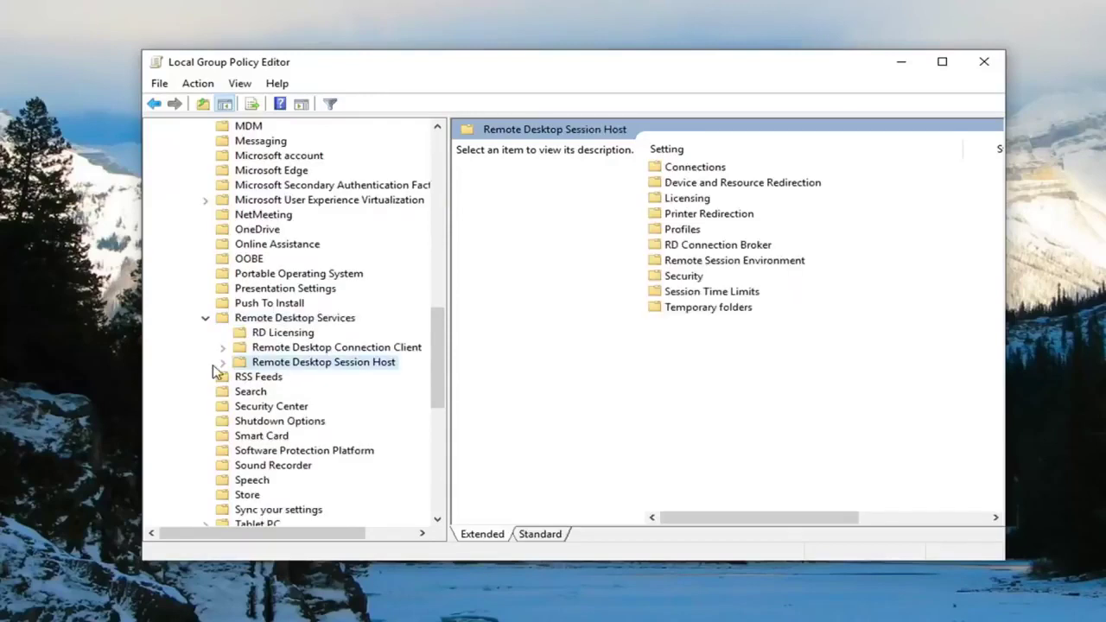
{"action": "left_click", "coordinate": [222, 363]}
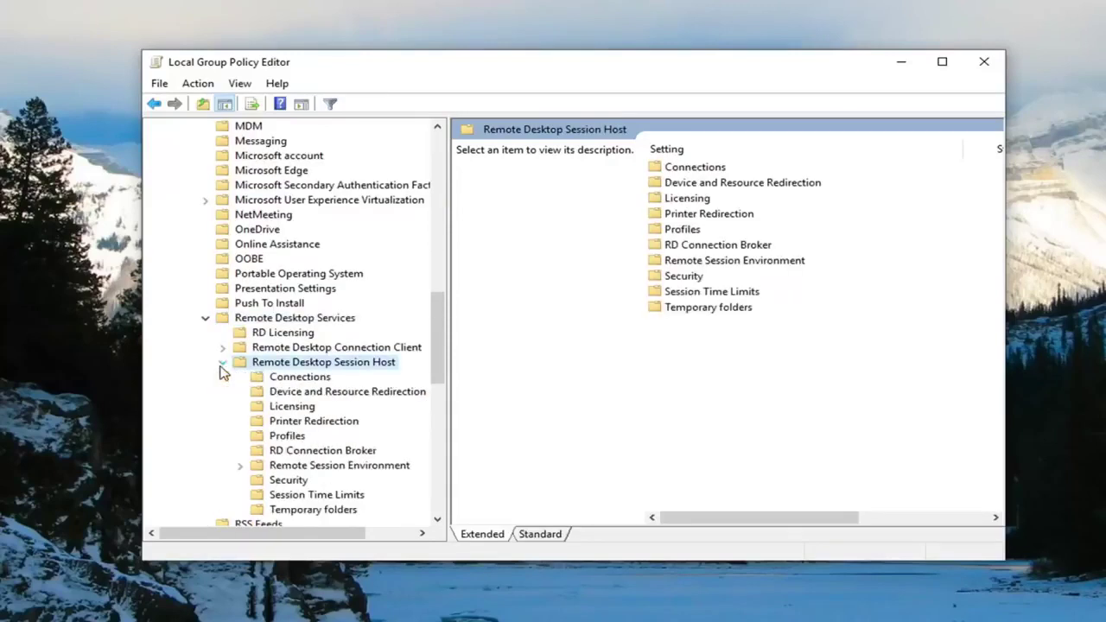
{"action": "left_click", "coordinate": [285, 481]}
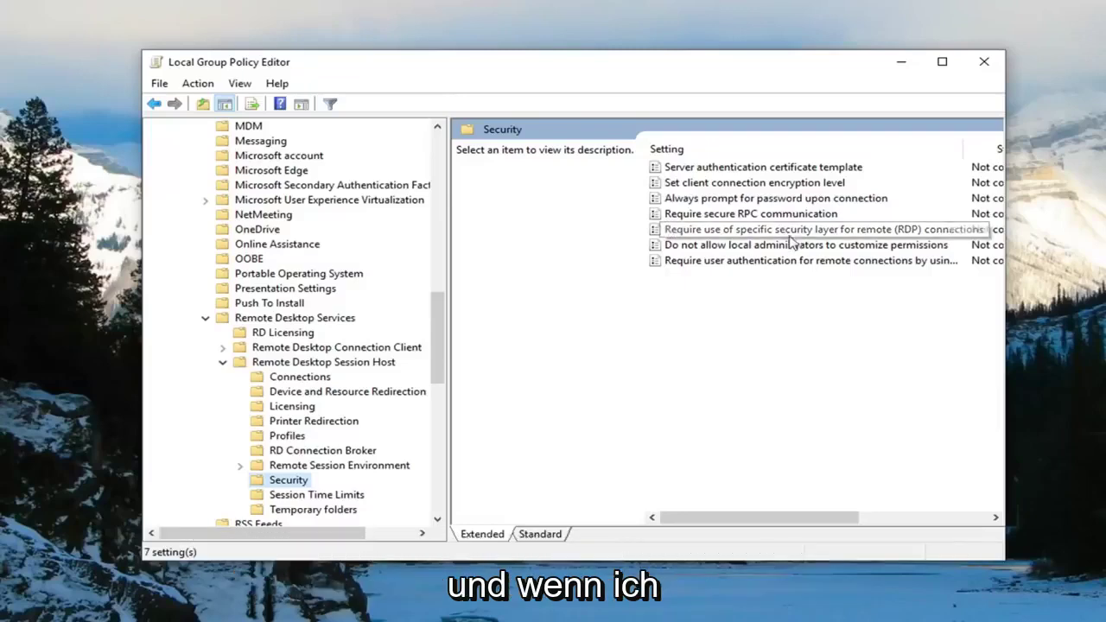
Widen the editor to show the State column and open 'Require use of specific security layer for remote (RDP) connections'.
{"action": "left_click", "coordinate": [674, 230]}
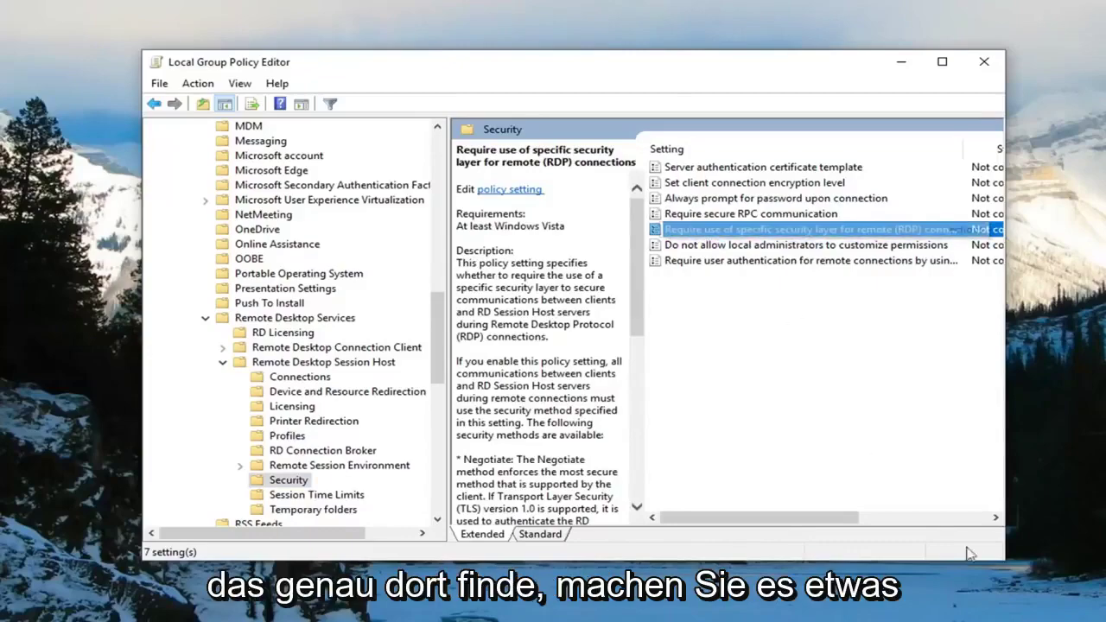
{"action": "left_click_drag", "start_coordinate": [1005, 562], "coordinate": [1072, 572]}
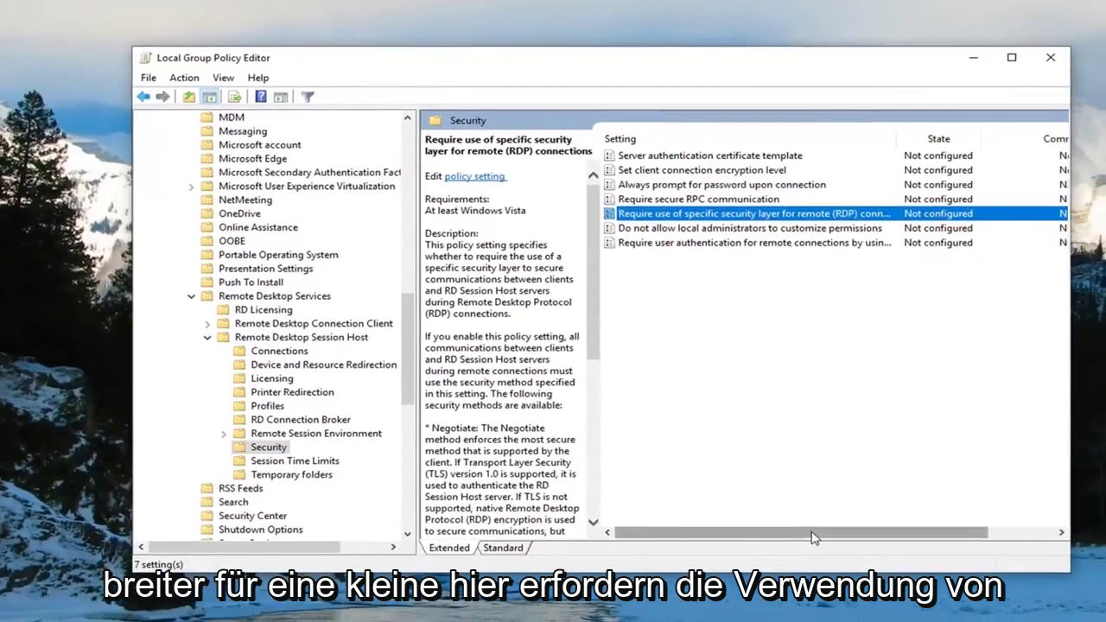
{"action": "left_click_drag", "start_coordinate": [812, 531], "coordinate": [834, 533]}
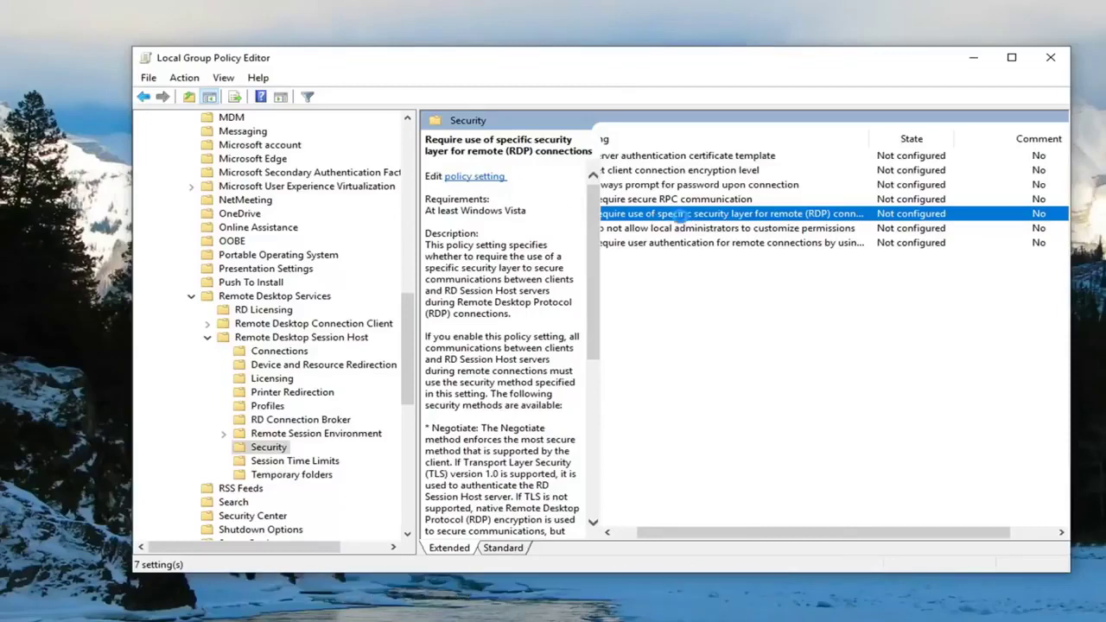
{"action": "double_click", "coordinate": [678, 216]}
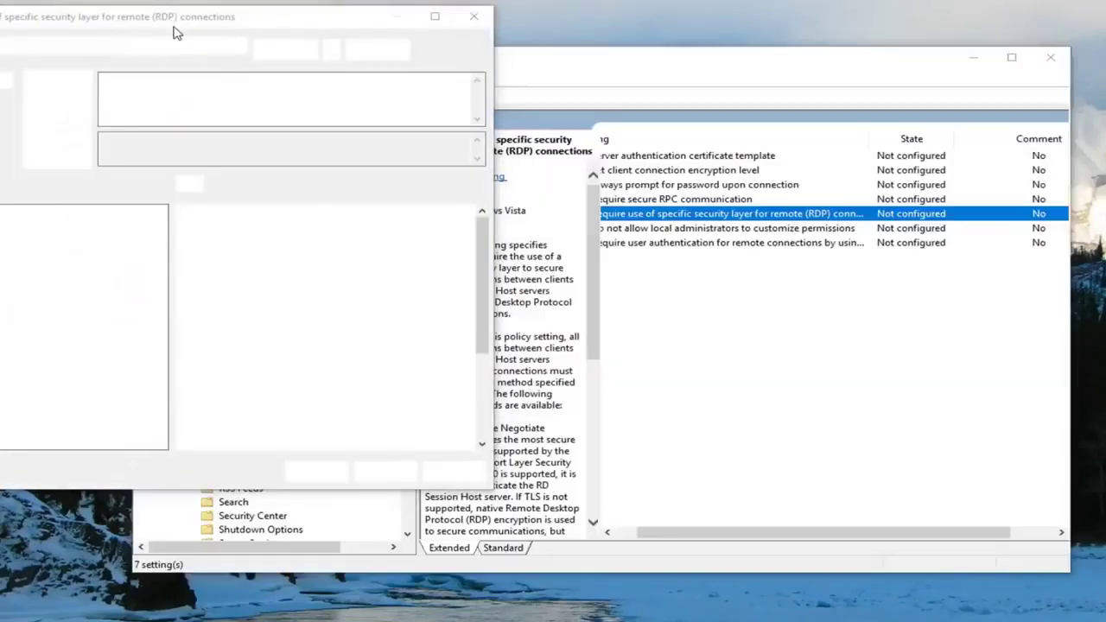
Enable the security-layer policy with Security Layer set to RDP, then apply and confirm.
{"action": "mouse_move", "coordinate": [175, 30]}
{"action": "left_mouse_down"}
{"action": "mouse_move", "coordinate": [285, 26]}
{"action": "mouse_move", "coordinate": [515, 71]}
{"action": "left_mouse_up"}
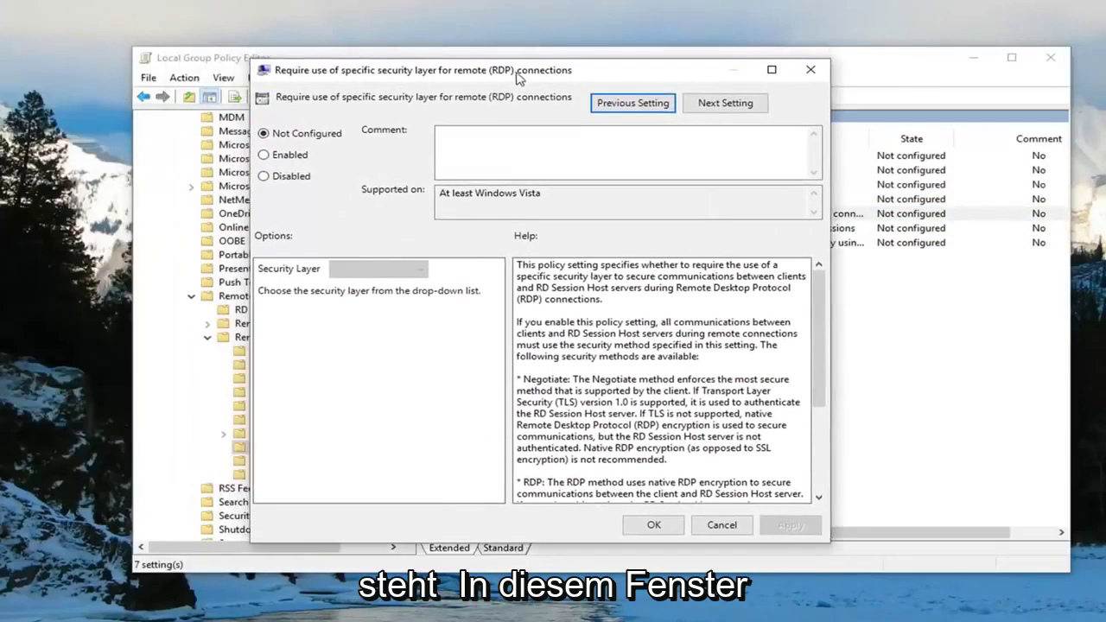
{"action": "left_click", "coordinate": [278, 161]}
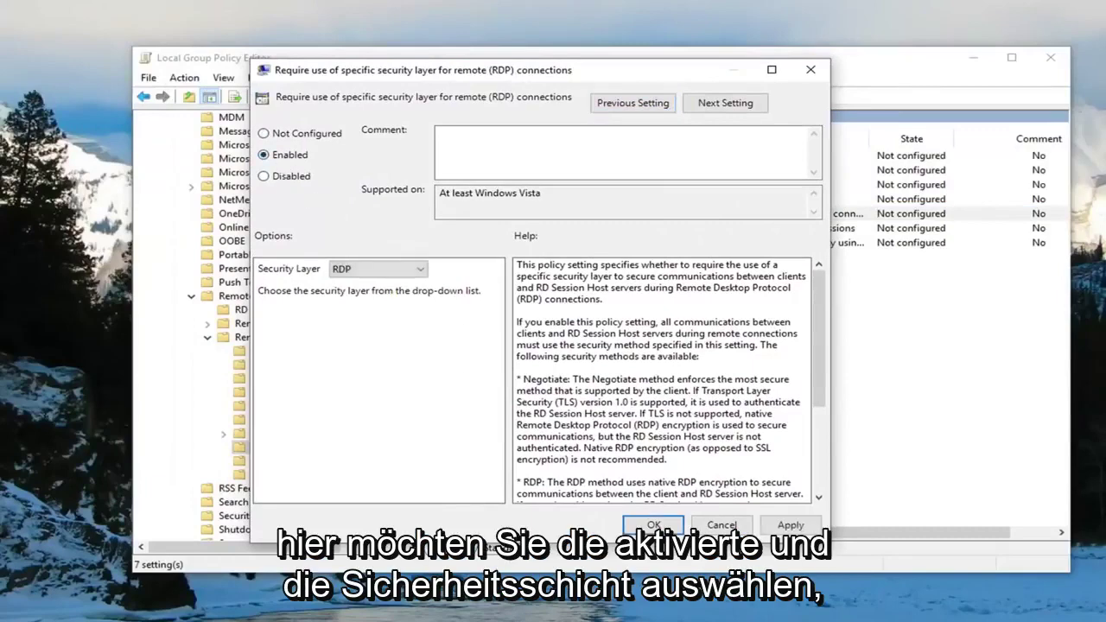
{"action": "left_click", "coordinate": [376, 271]}
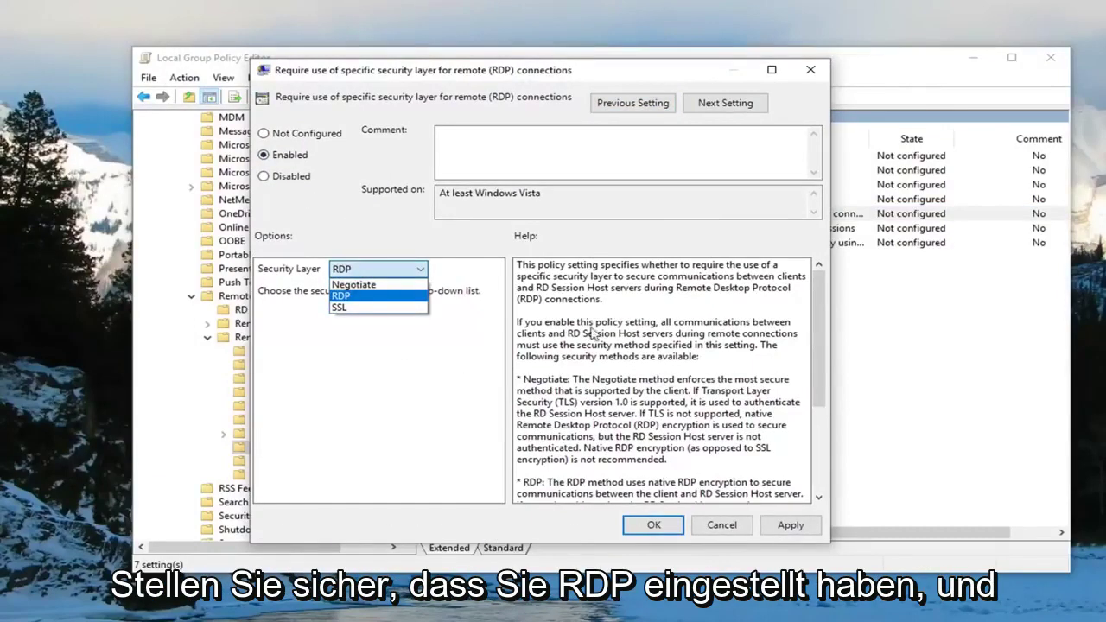
{"action": "left_click", "coordinate": [339, 297]}
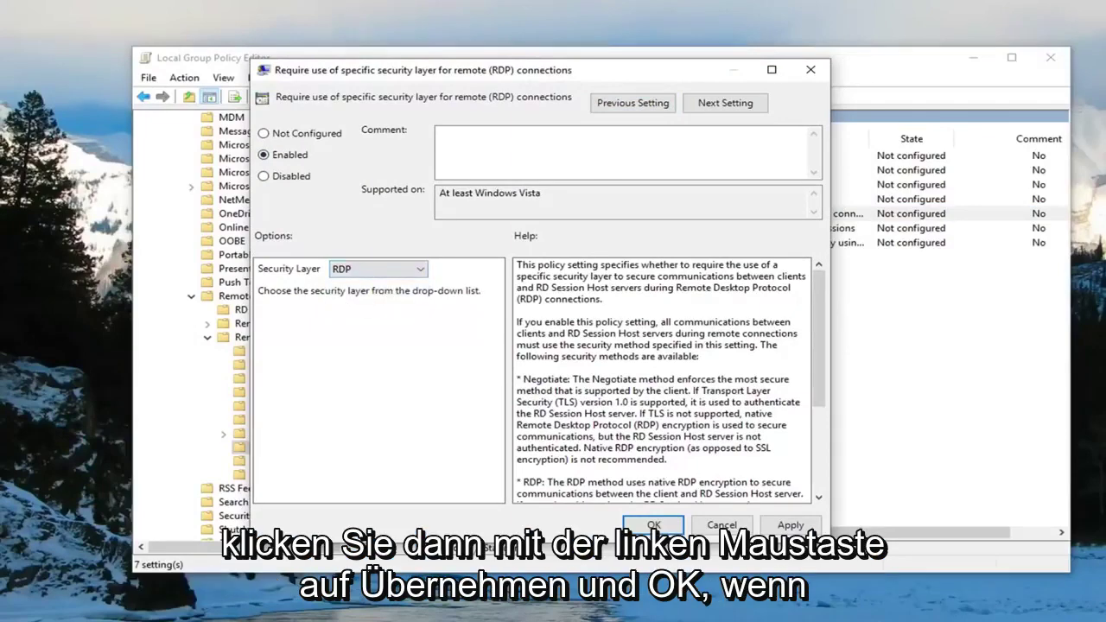
{"action": "left_click", "coordinate": [788, 525]}
{"action": "left_click", "coordinate": [654, 524]}
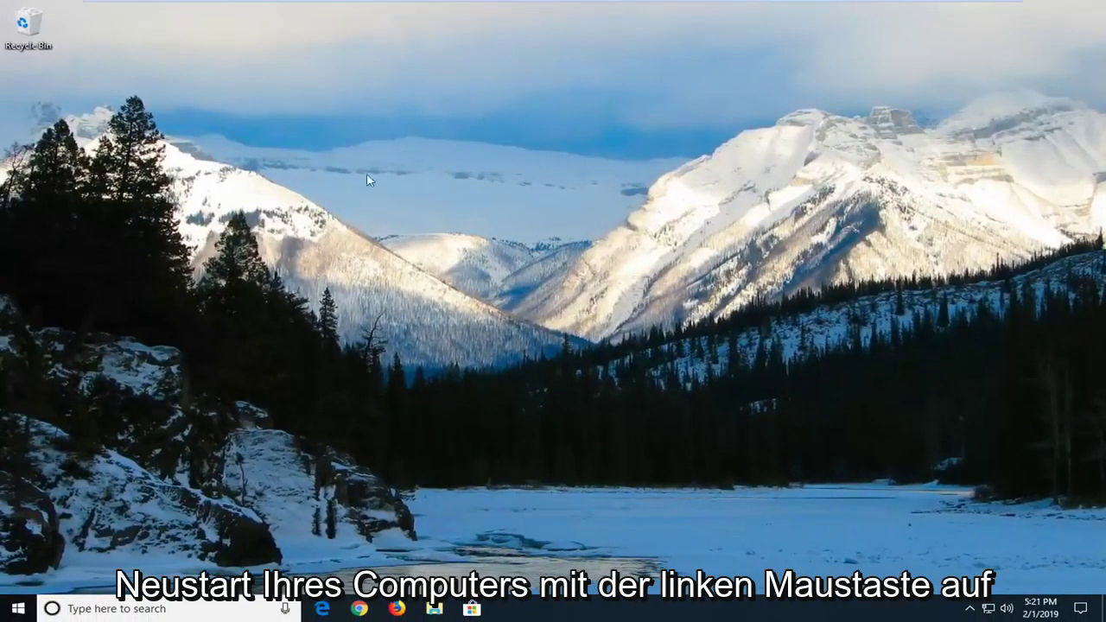
Search 'system' and open the System Control Panel page.
{"action": "left_click", "coordinate": [17, 608]}
{"action": "type", "text": "s"}
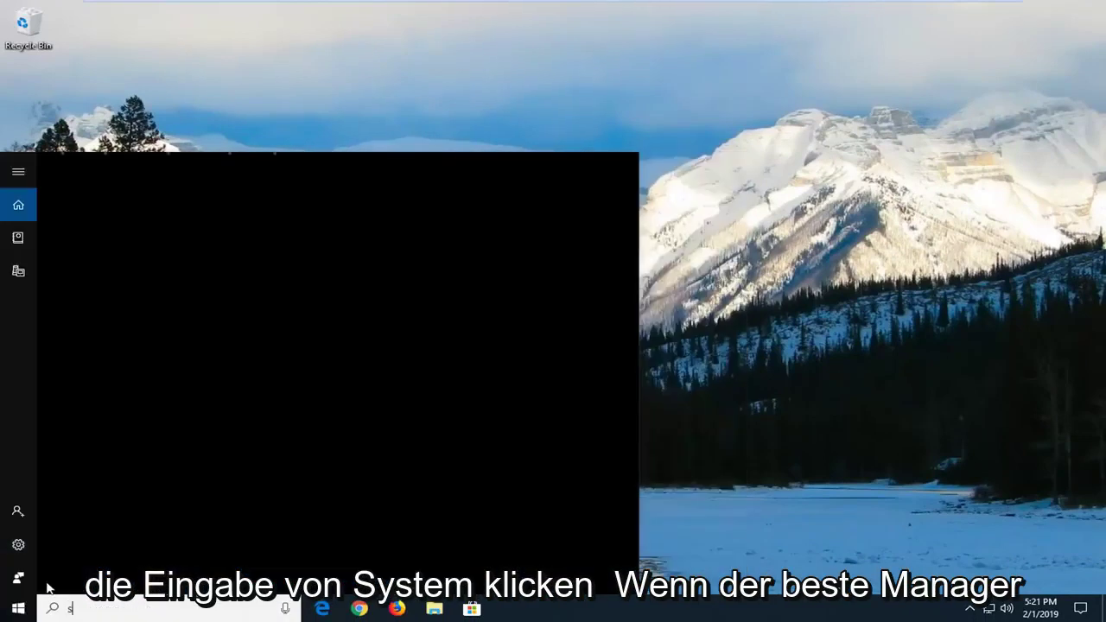
{"action": "type", "text": "ystem"}
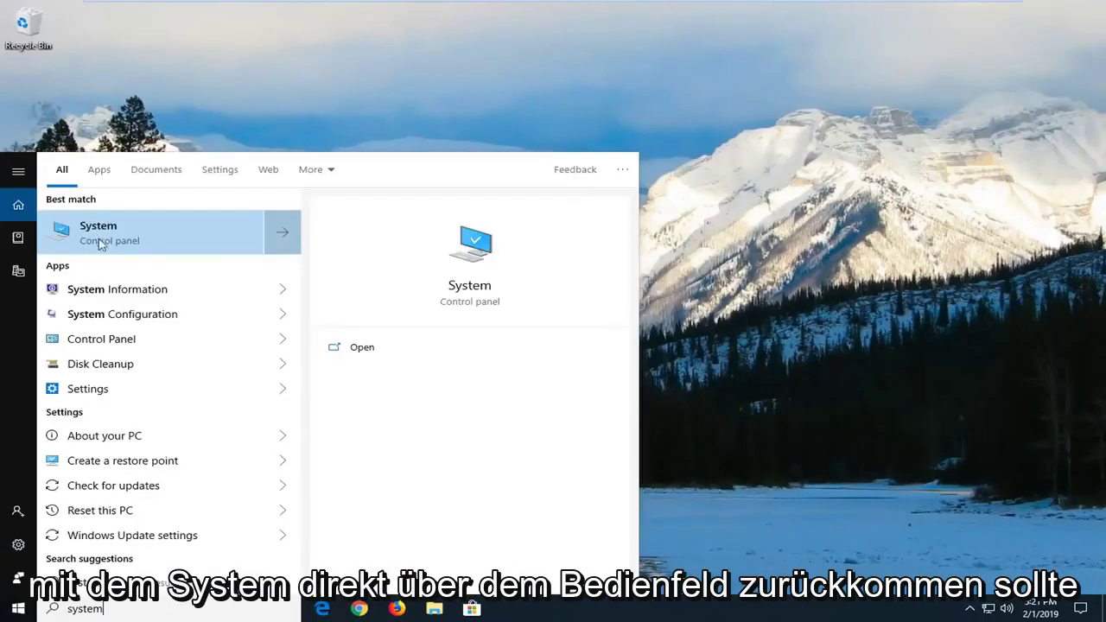
{"action": "left_click", "coordinate": [158, 248]}
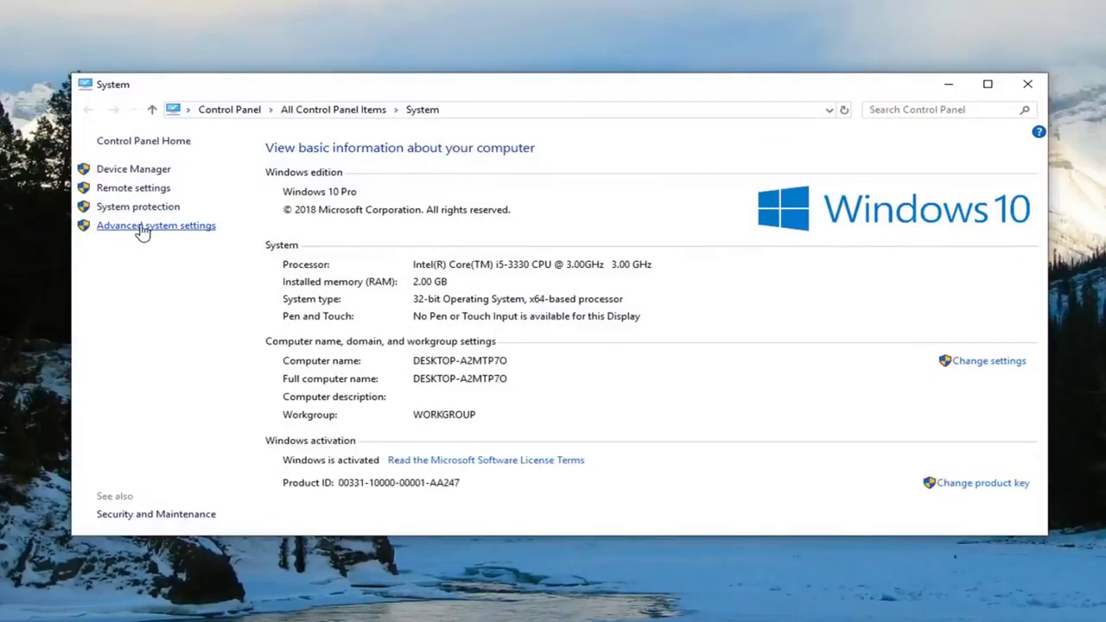
On the Remote tab of System Properties, allow remote connections, uncheck Network Level Authentication, and save.
{"action": "left_click", "coordinate": [142, 227]}
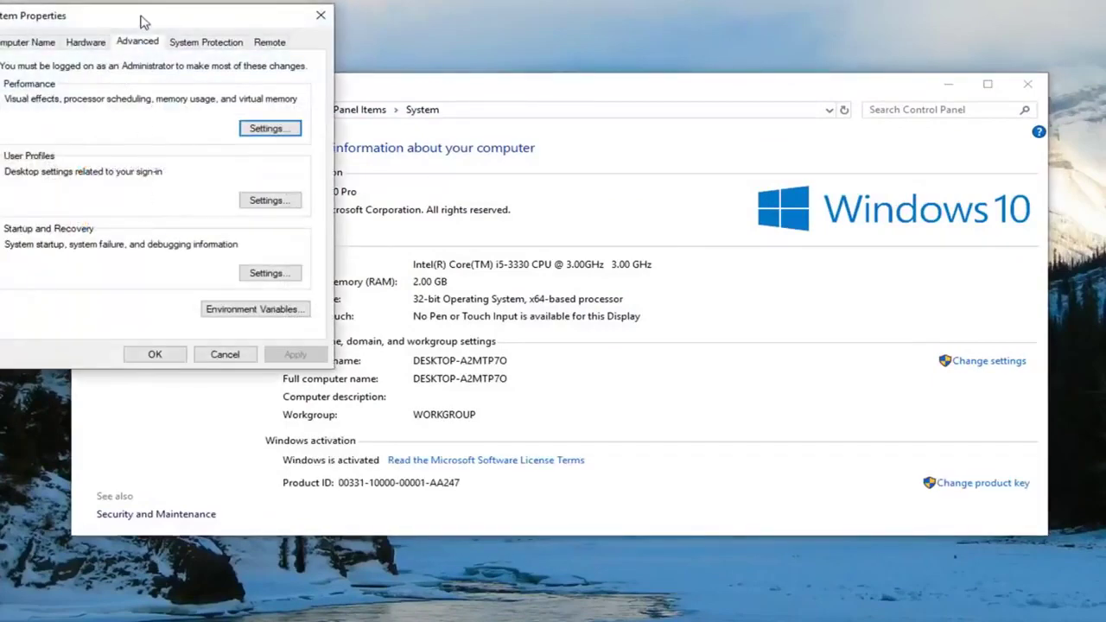
{"action": "left_click_drag", "start_coordinate": [143, 20], "coordinate": [525, 113]}
{"action": "left_click", "coordinate": [641, 136]}
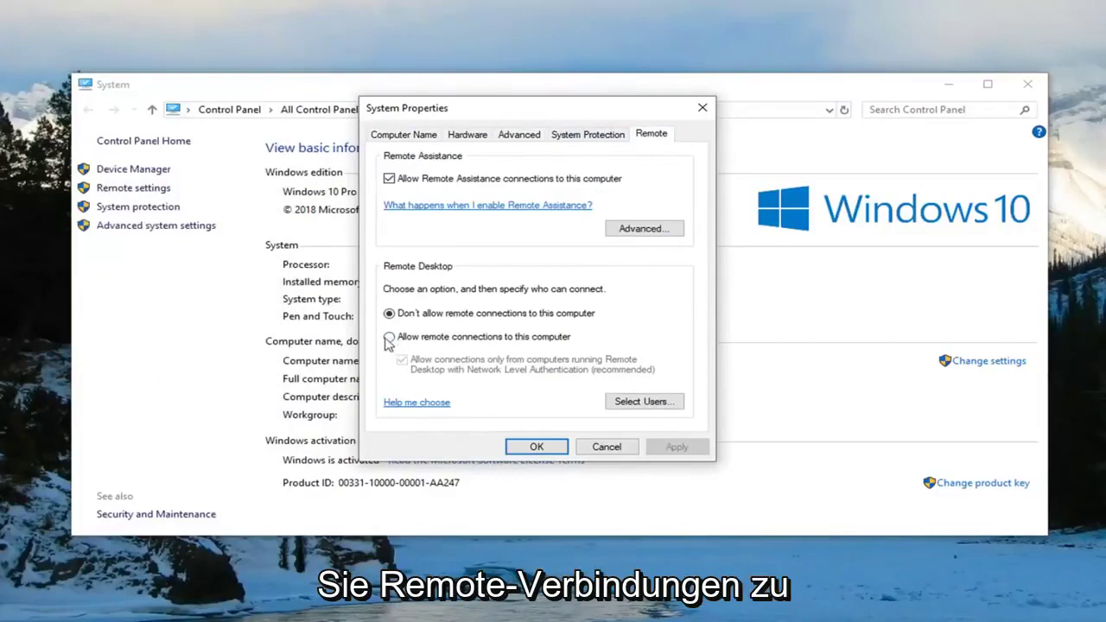
{"action": "left_click", "coordinate": [411, 340]}
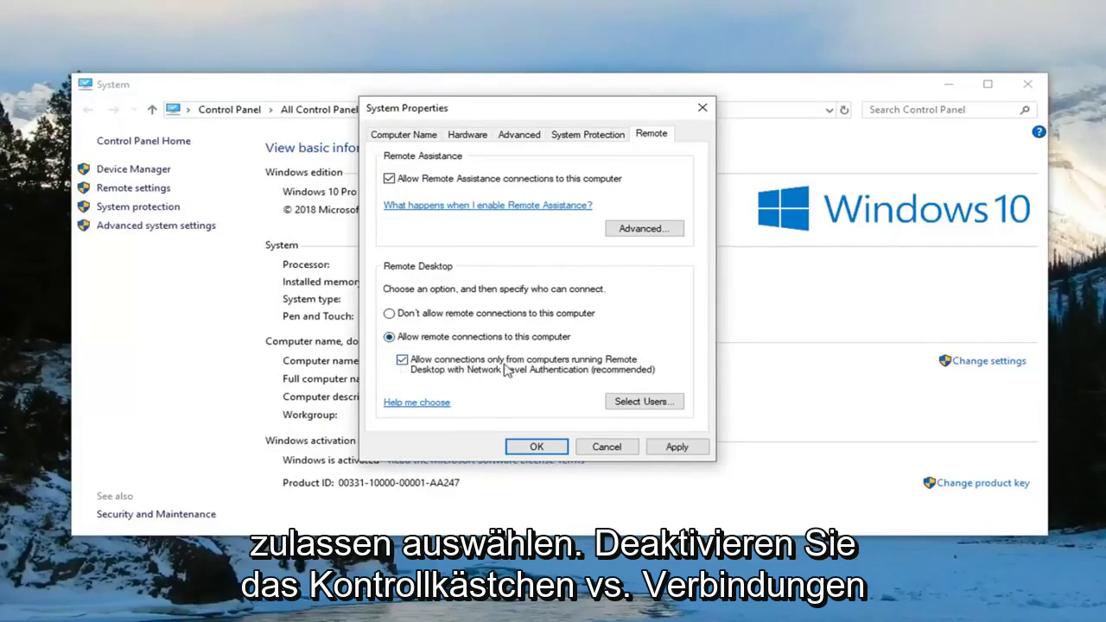
{"action": "left_click", "coordinate": [450, 370]}
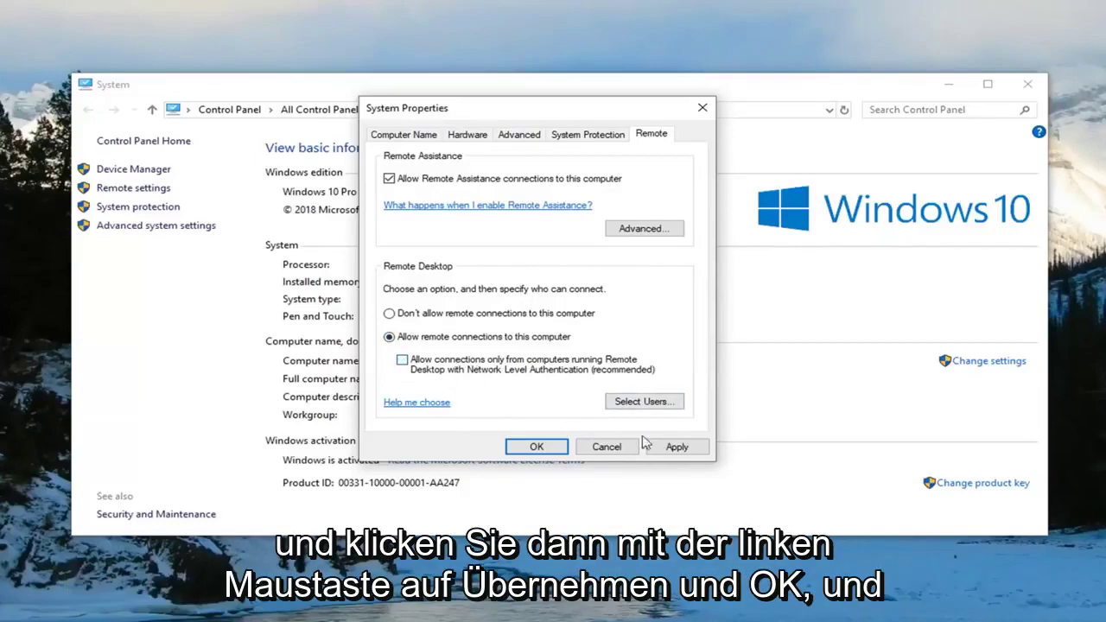
{"action": "left_click", "coordinate": [673, 445]}
{"action": "left_click", "coordinate": [541, 449]}
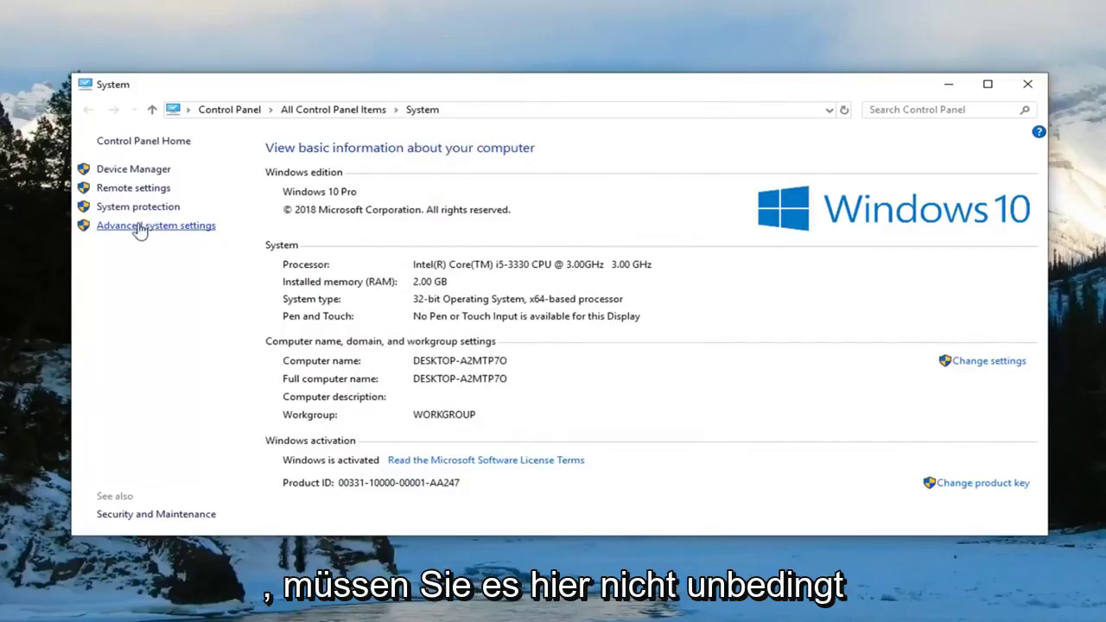
Recheck the Network Level Authentication option on the Remote tab of System Properties and save.
{"action": "left_click", "coordinate": [140, 229]}
{"action": "left_click_drag", "start_coordinate": [197, 45], "coordinate": [588, 128]}
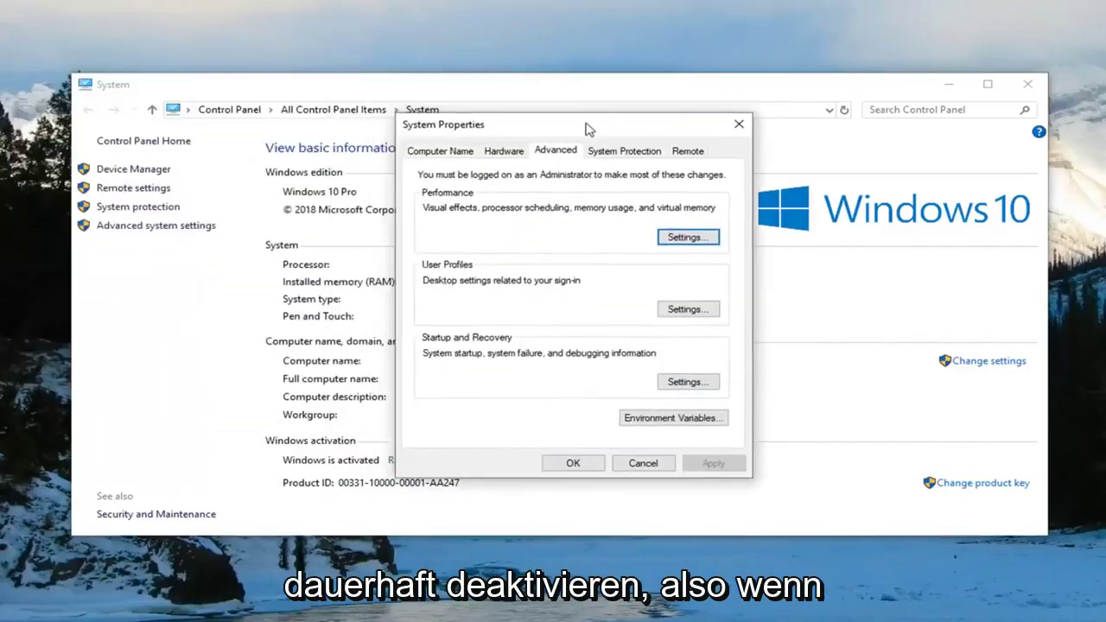
{"action": "left_click", "coordinate": [688, 150]}
{"action": "left_click", "coordinate": [439, 377]}
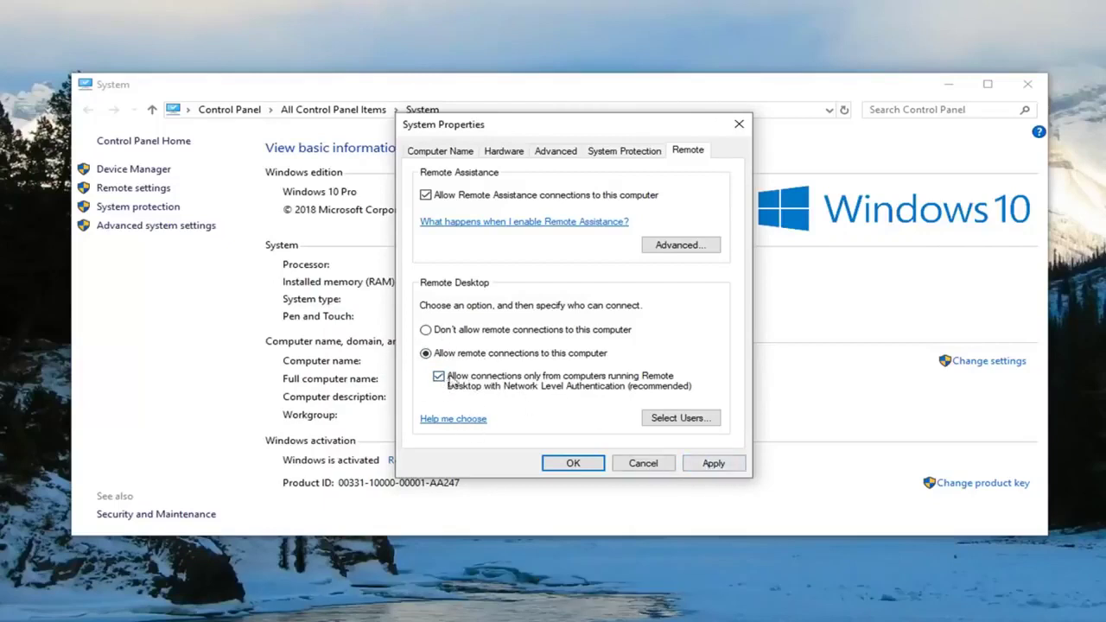
{"action": "left_click", "coordinate": [701, 464]}
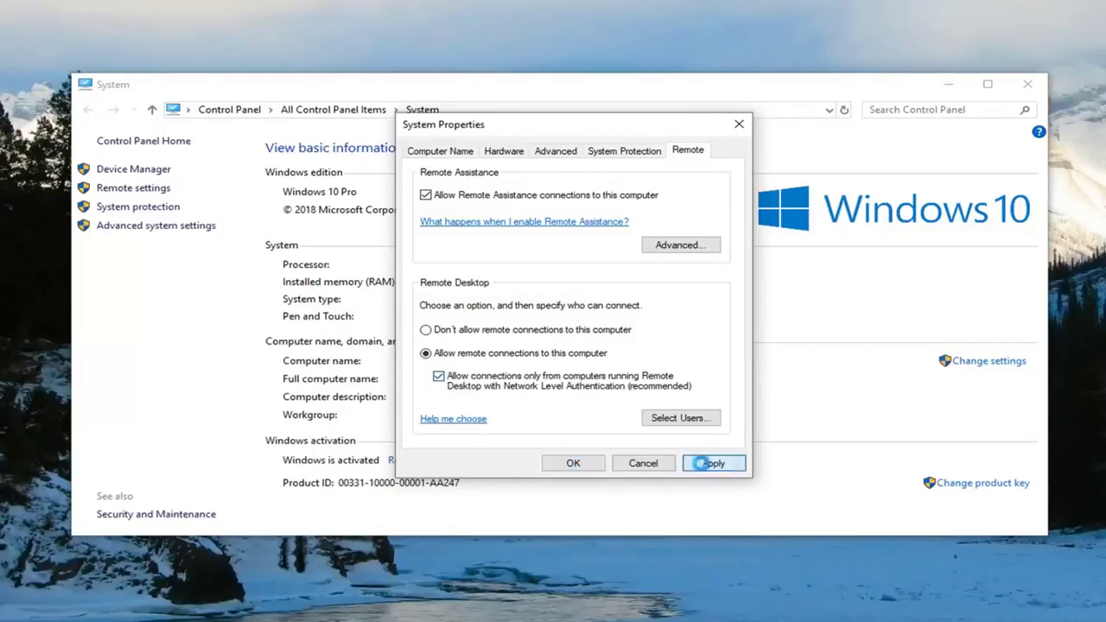
{"action": "left_click", "coordinate": [581, 464]}
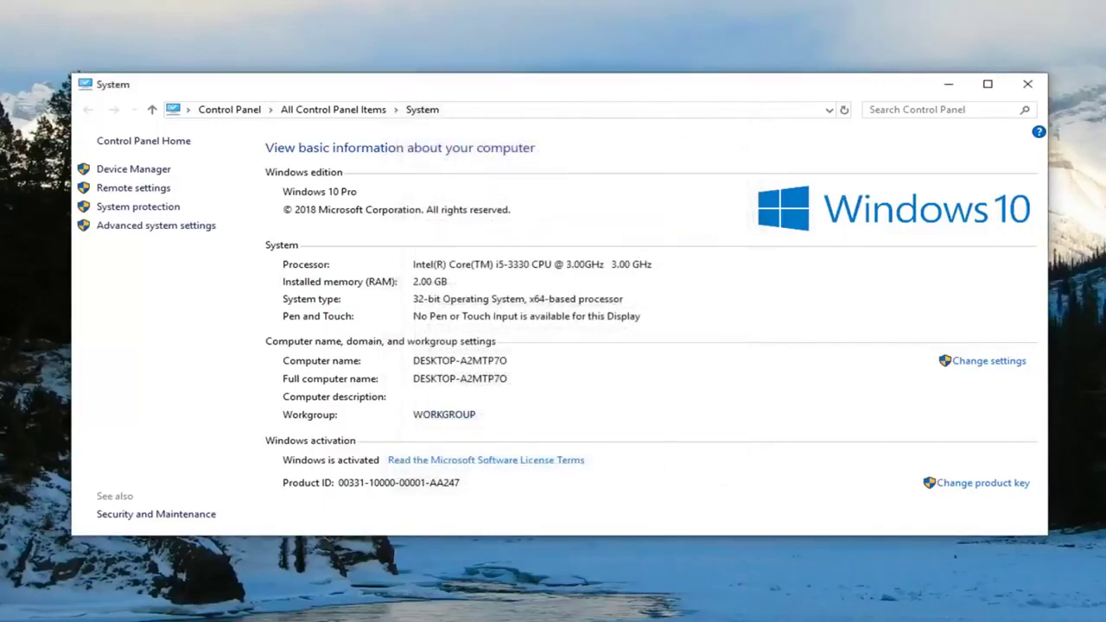